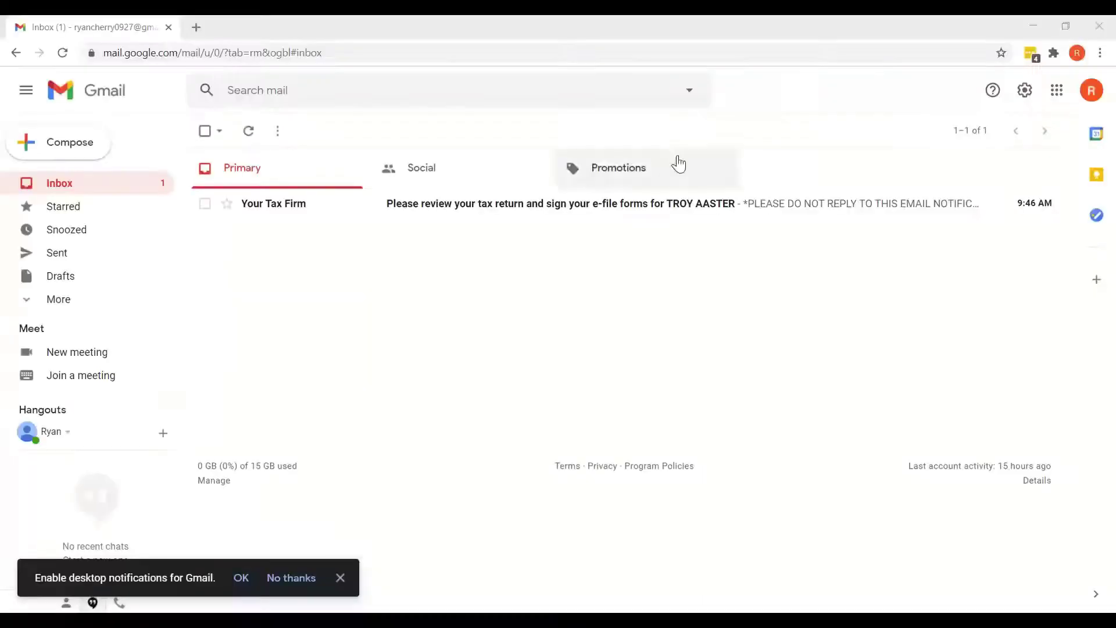
# Open the Your Tax Firm email in Gmail and follow its SafeSend Returns review link
pyautogui.click(452, 211)
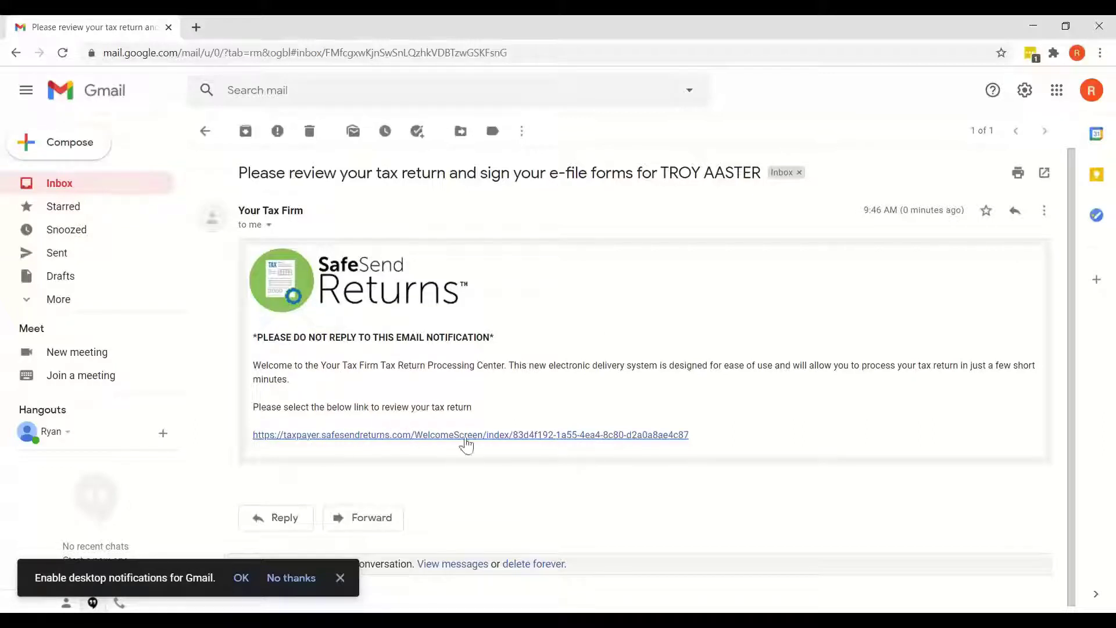
pyautogui.click(548, 443)
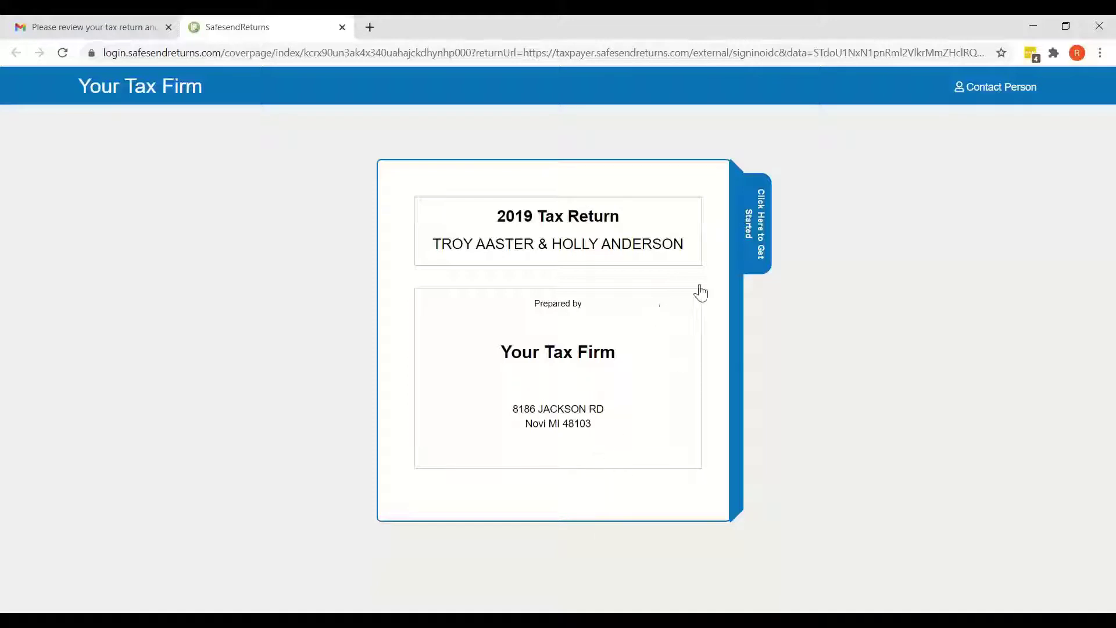
# Start the 2019 return and enter the last four digits of the taxpayer's Social Security Number
pyautogui.click(753, 224)
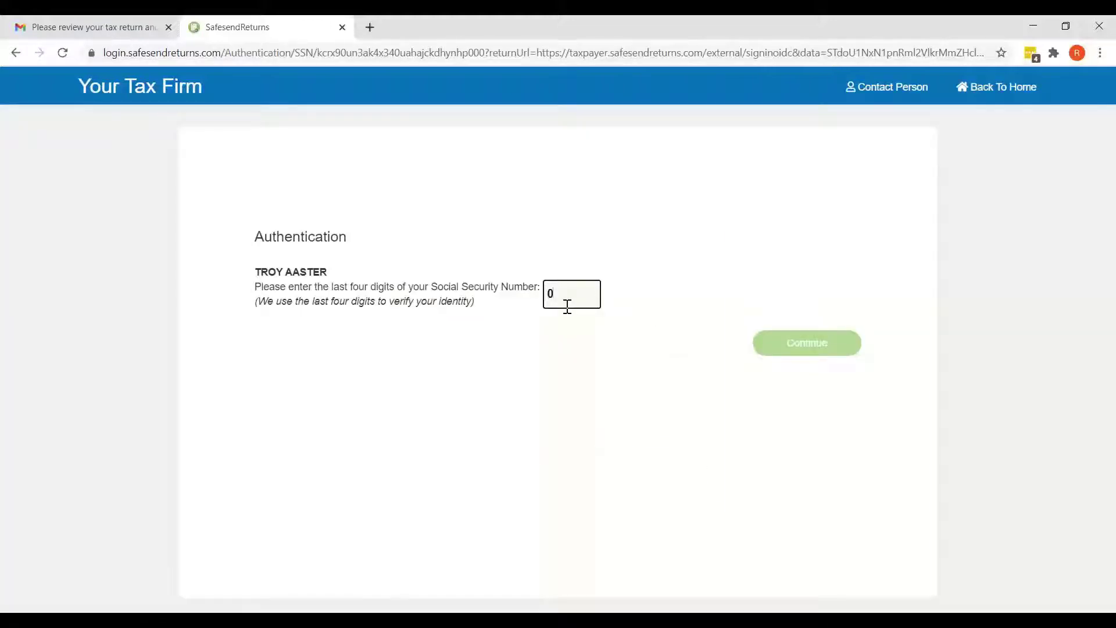
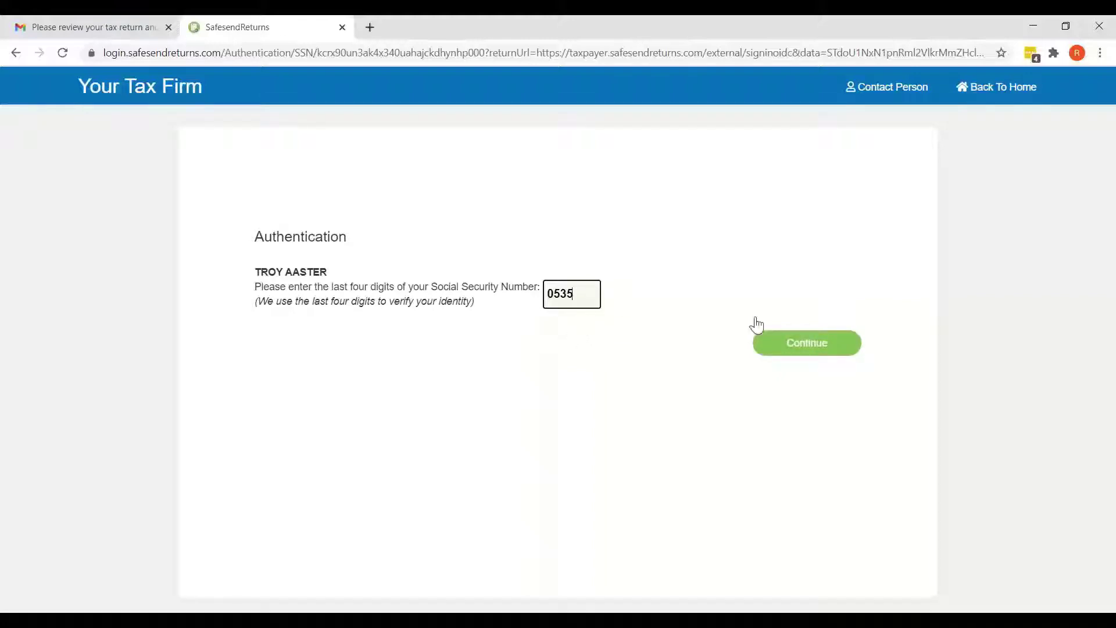
# Submit the SSN digits, request a one-time access code, and copy it from the Gmail message
pyautogui.click(801, 349)
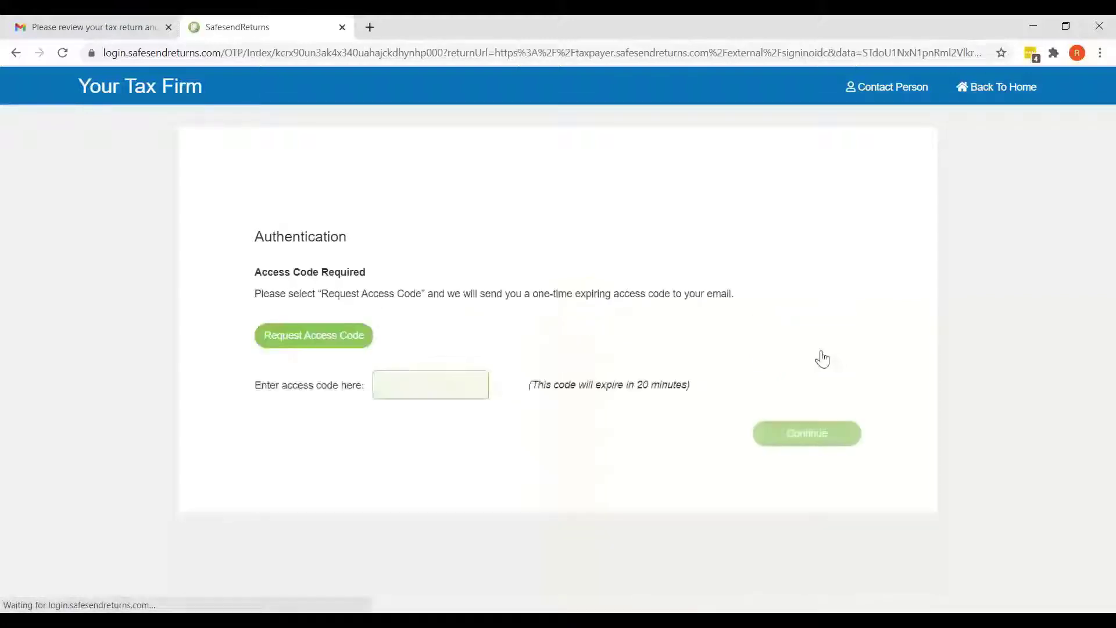
pyautogui.click(295, 342)
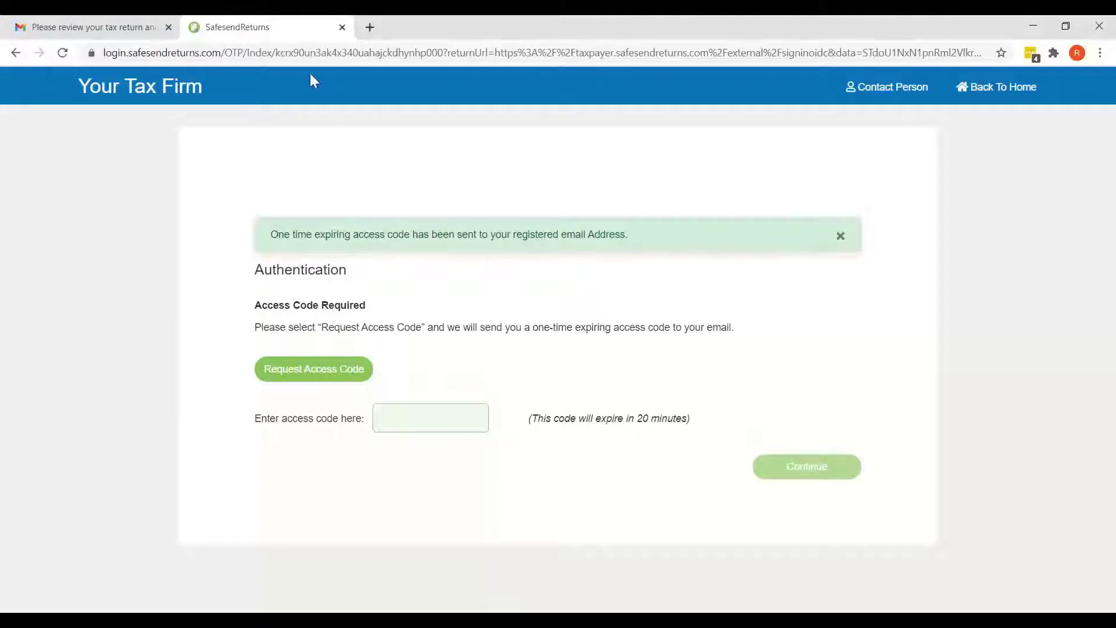
pyautogui.click(106, 27)
pyautogui.click(204, 131)
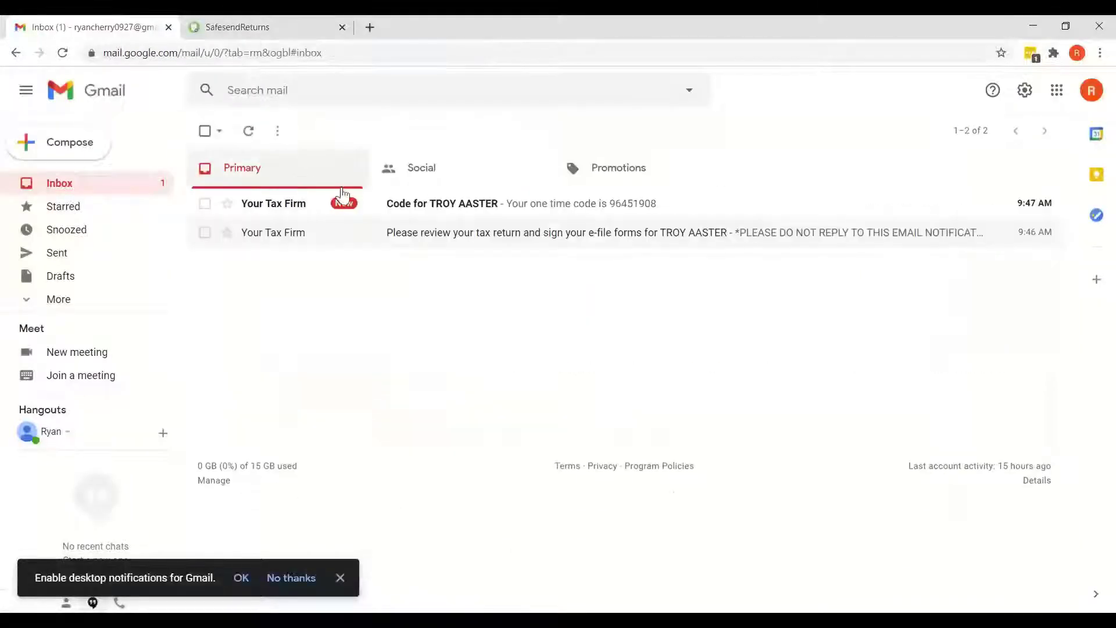
pyautogui.click(398, 204)
pyautogui.doubleClick(355, 244)
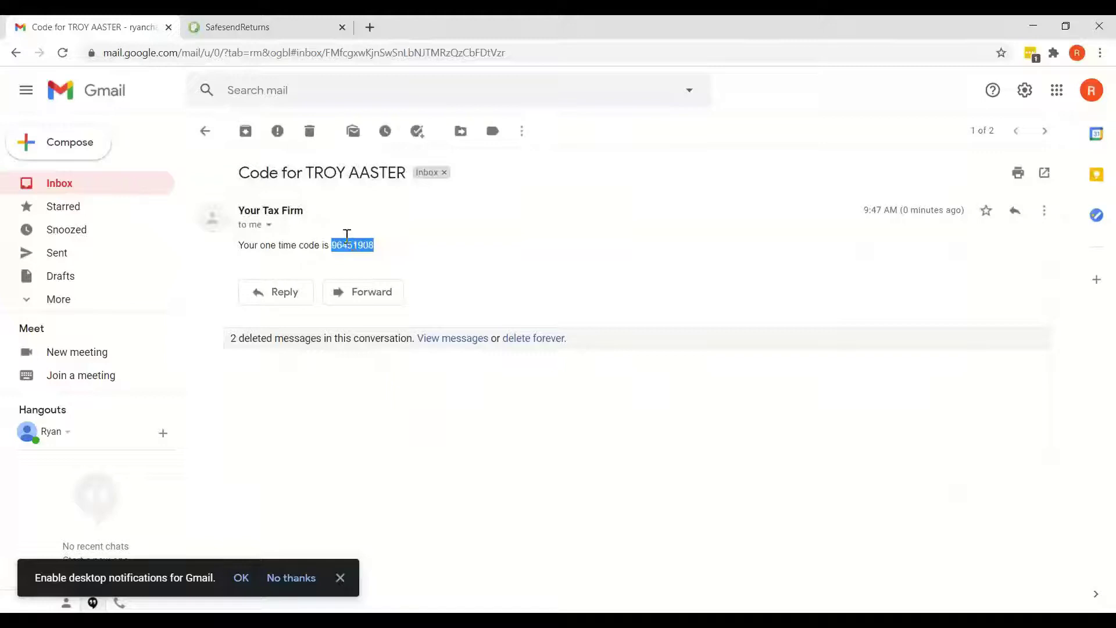
pyautogui.hotkey('ctrl', 'c')
pyautogui.click(245, 27)
# Paste the access code, sign in, and review the 2019 payments due and 2020 estimated payments
pyautogui.click(468, 373)
pyautogui.hotkey('ctrl', 'v')
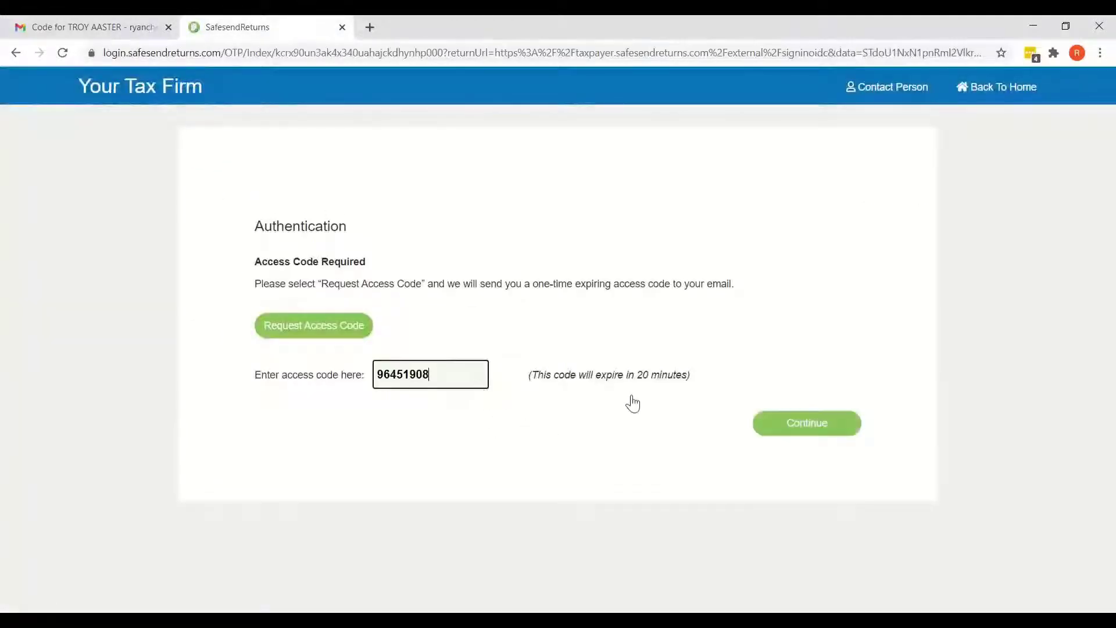
pyautogui.click(834, 426)
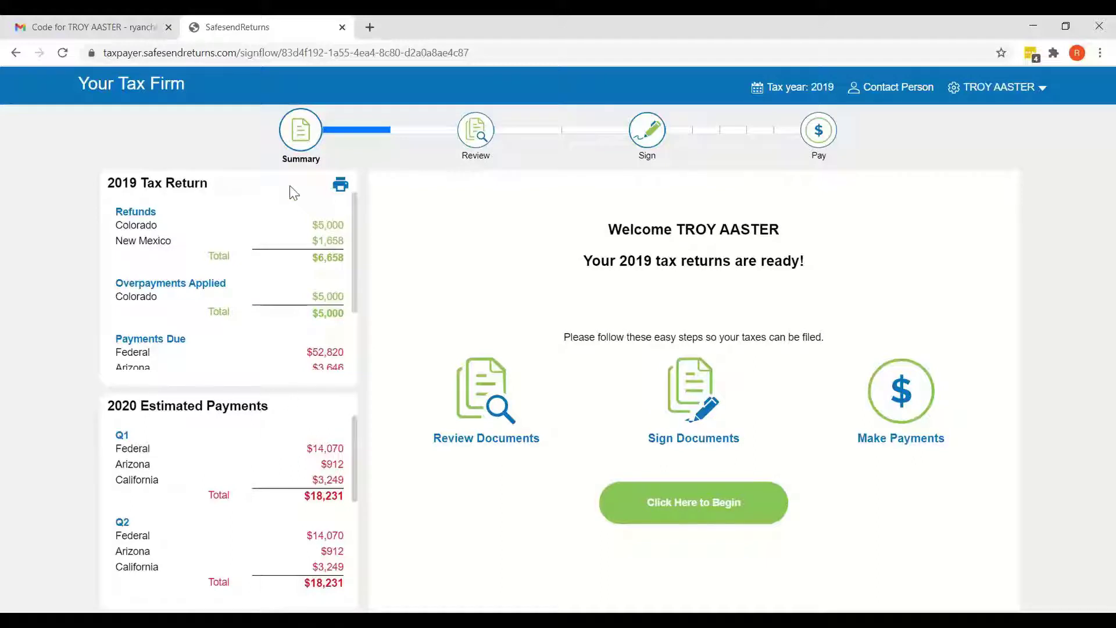
pyautogui.scroll(-1, 198, 283)
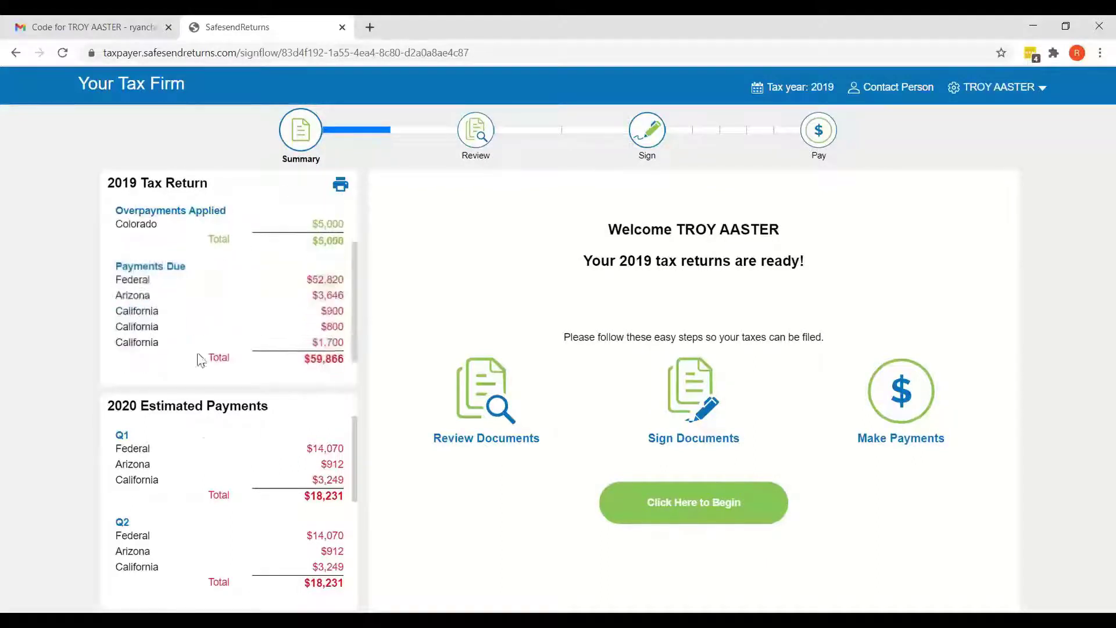
pyautogui.scroll(-1, 184, 401)
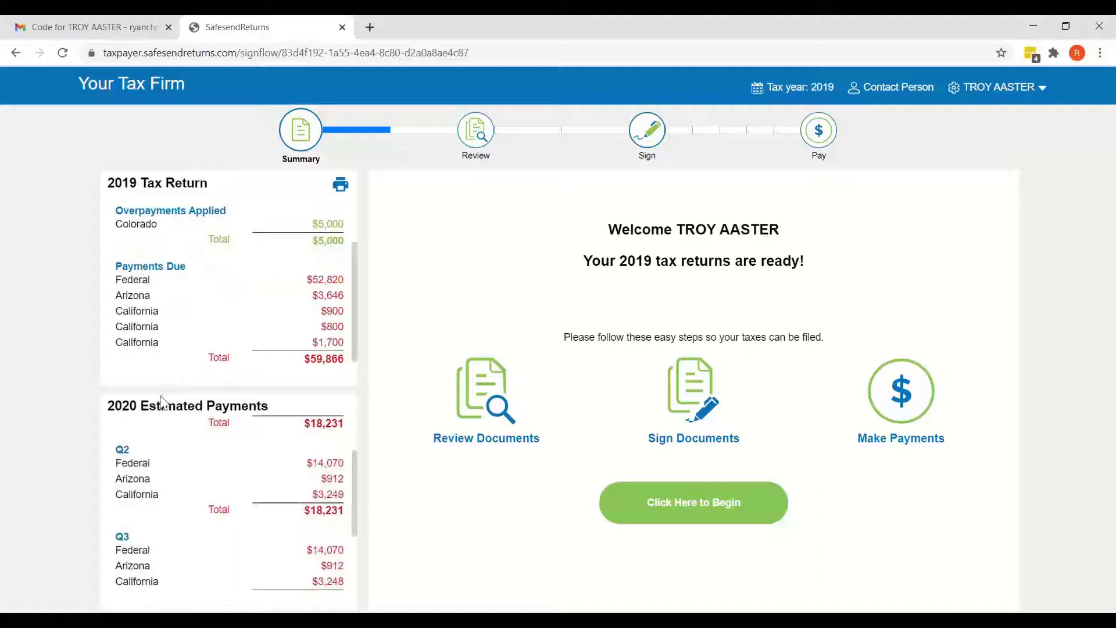
# Begin the review, sign and pay steps from the Summary page
pyautogui.click(699, 502)
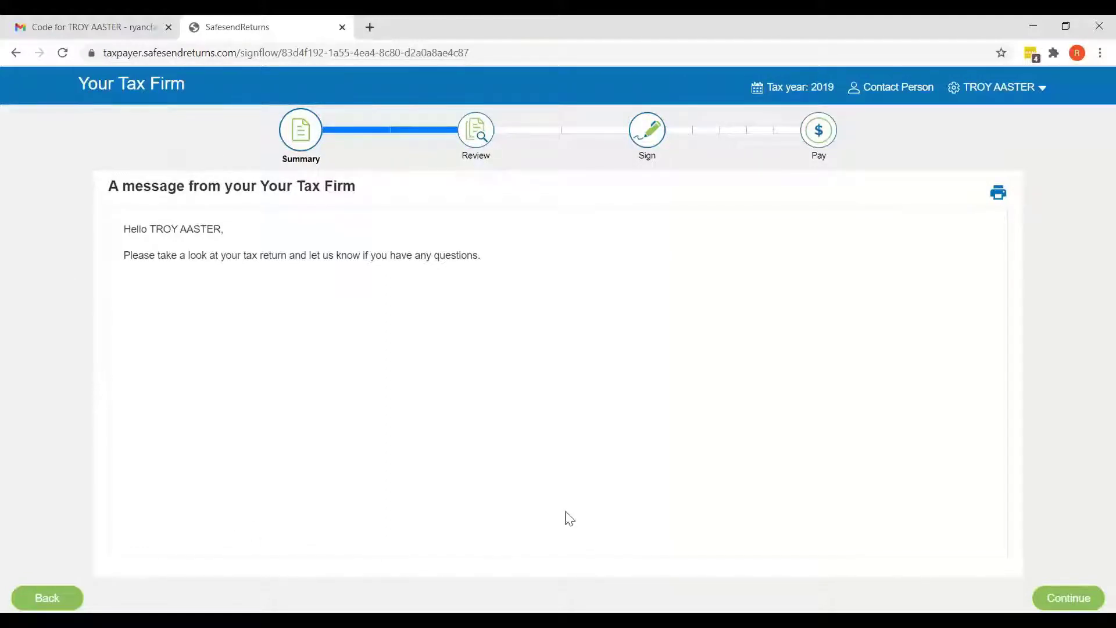
# Review the $1605.00 Tax Preparation Fees invoice and choose Pay Later
pyautogui.click(1055, 594)
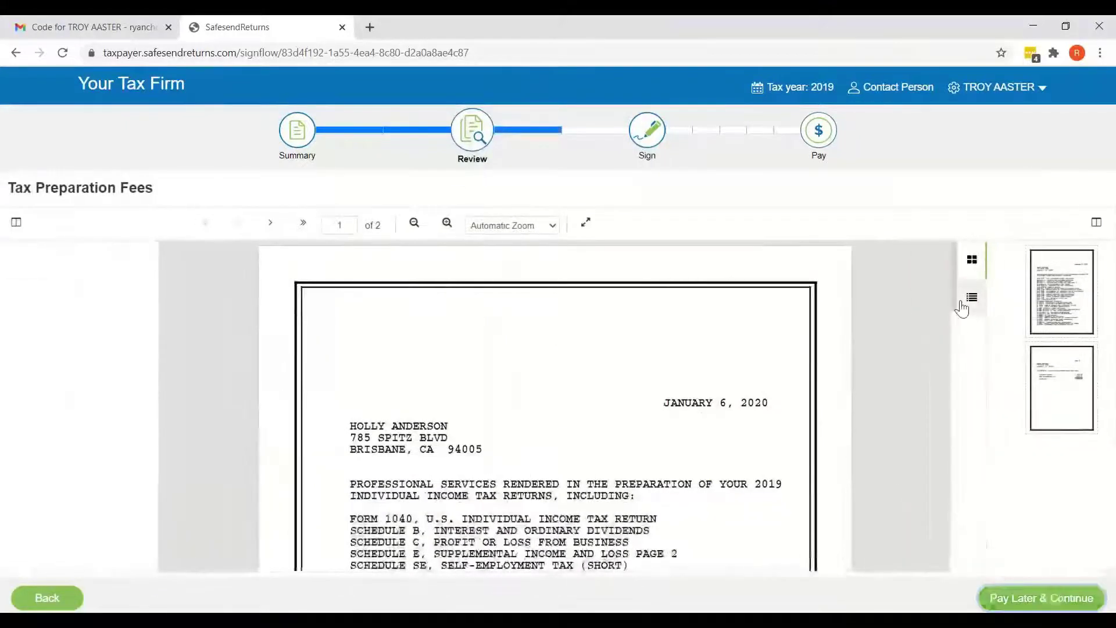
pyautogui.moveTo(953, 290); pyautogui.dragTo(948, 499)
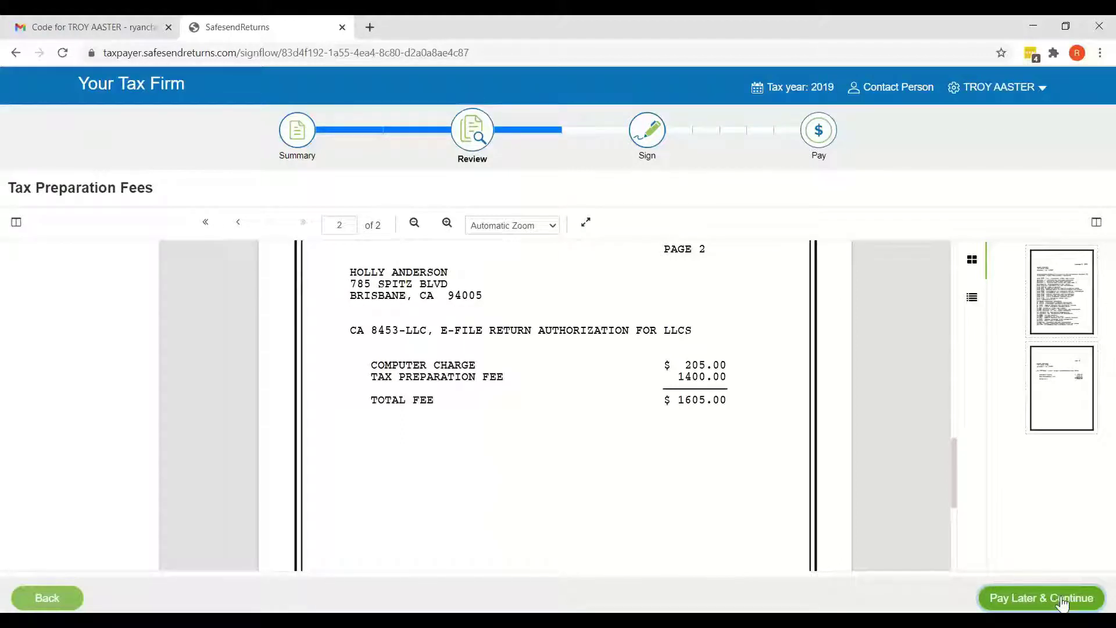
pyautogui.click(1061, 604)
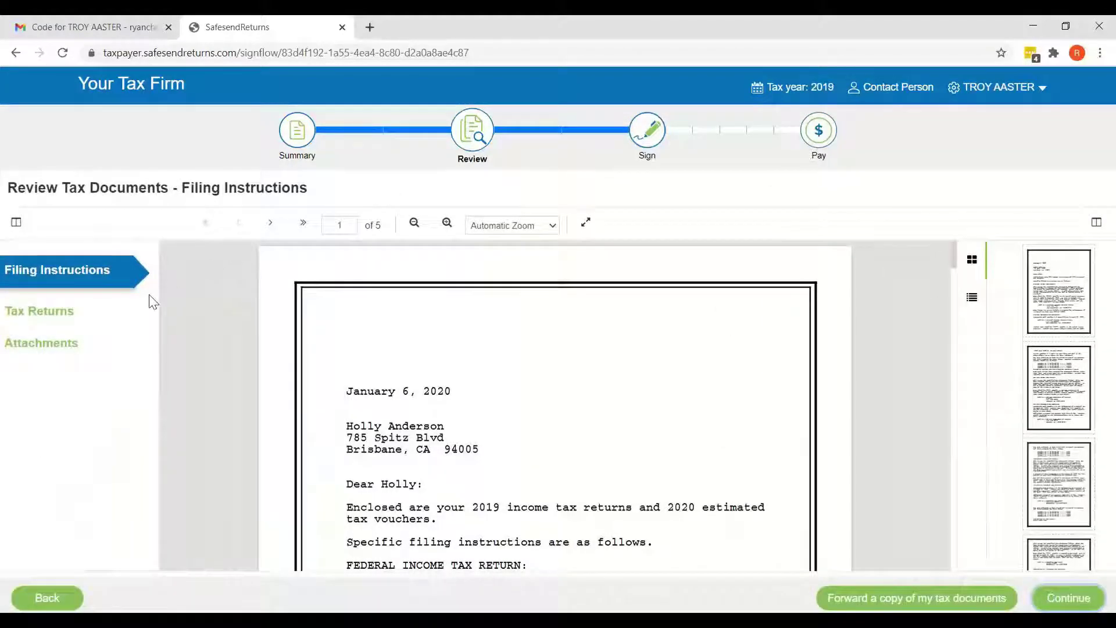
# View the Tax Returns document, then the Attachments list with Pretend Source Documents.pdf
pyautogui.click(60, 317)
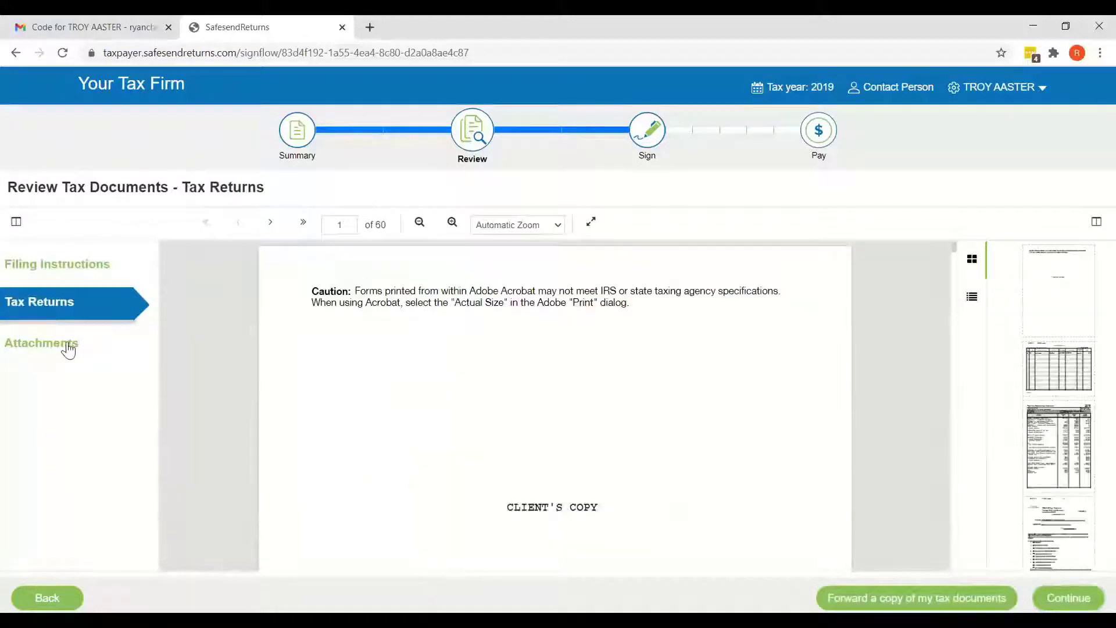
pyautogui.click(67, 349)
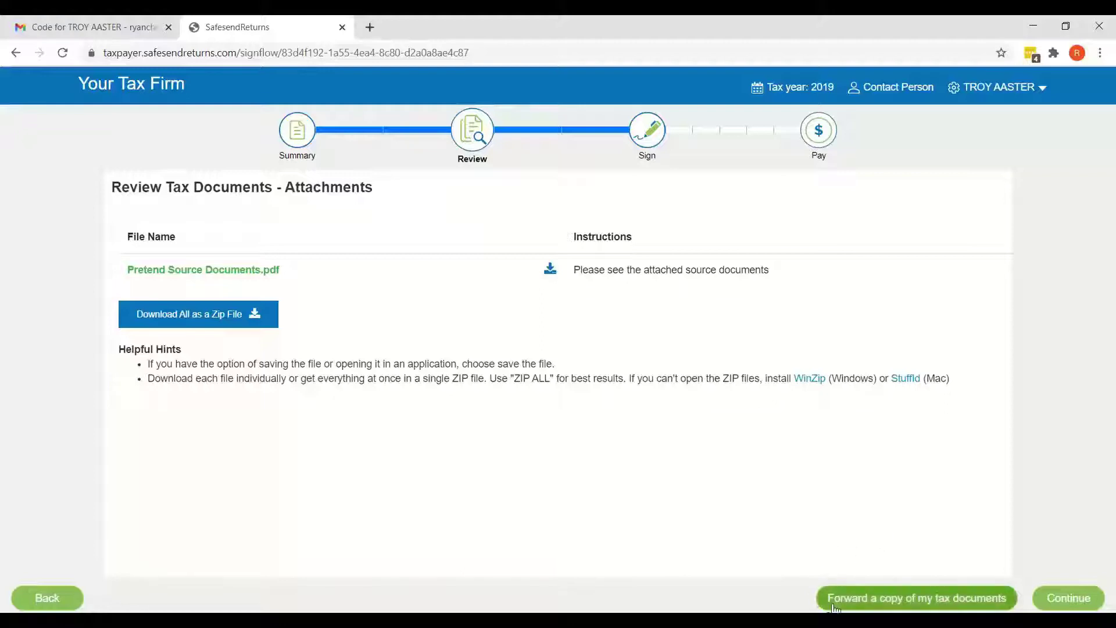
pyautogui.click(914, 605)
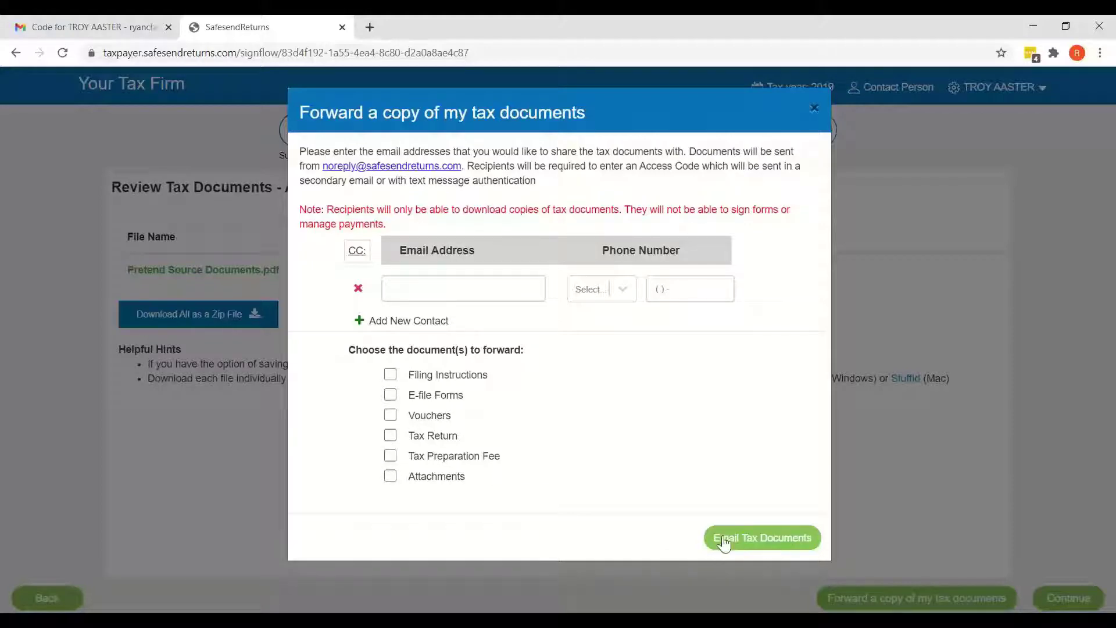
pyautogui.click(814, 112)
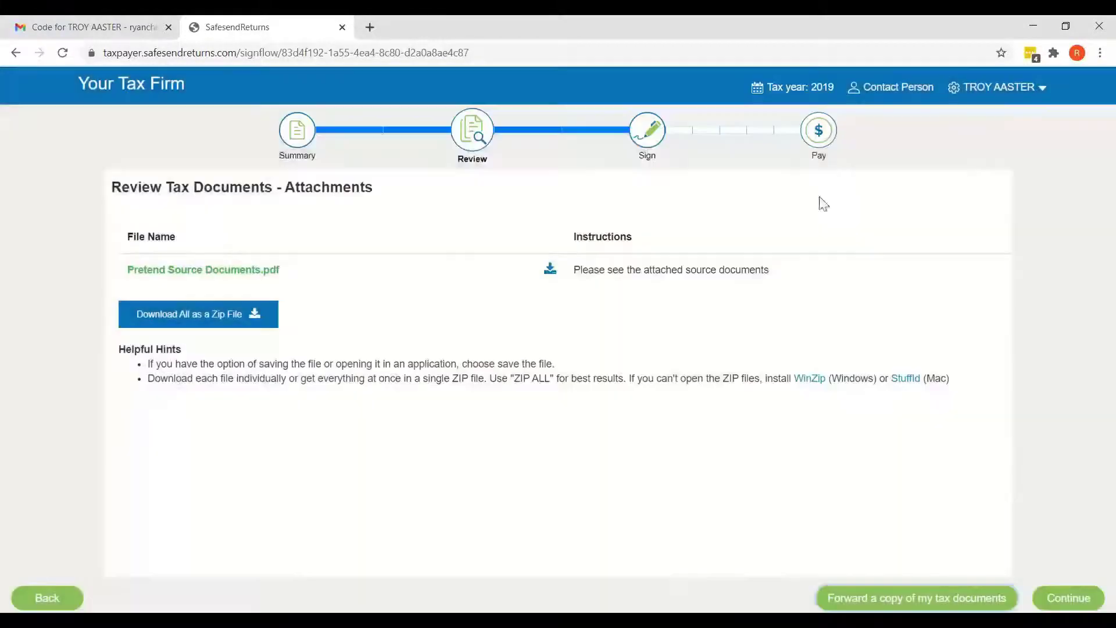
# Continue past Attachments and choose e-Sign for the tax documents
pyautogui.click(1066, 605)
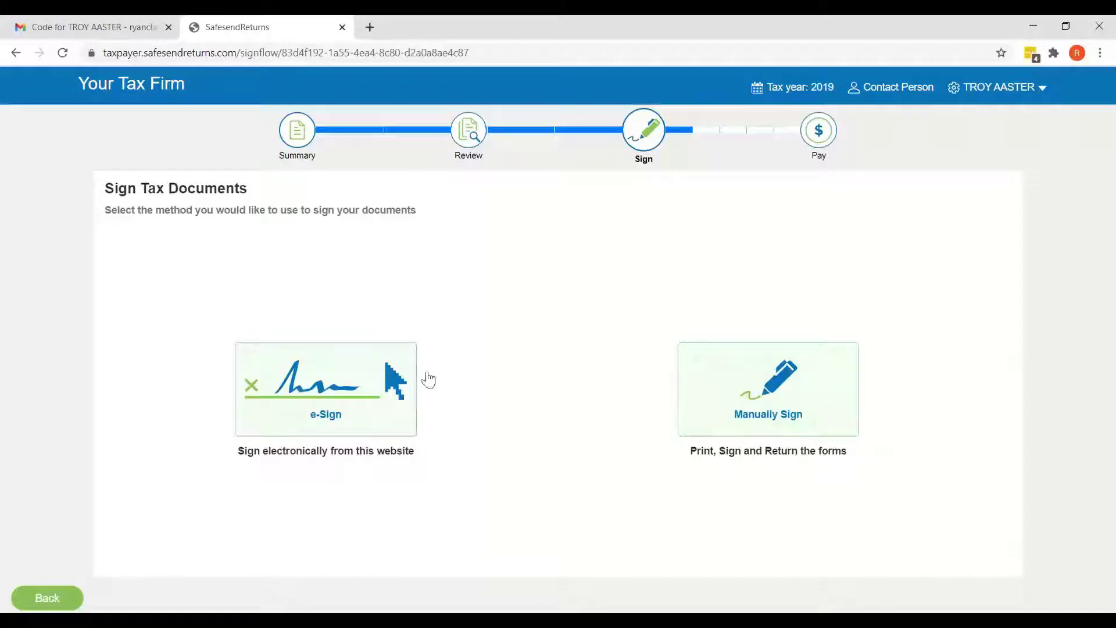
pyautogui.click(303, 371)
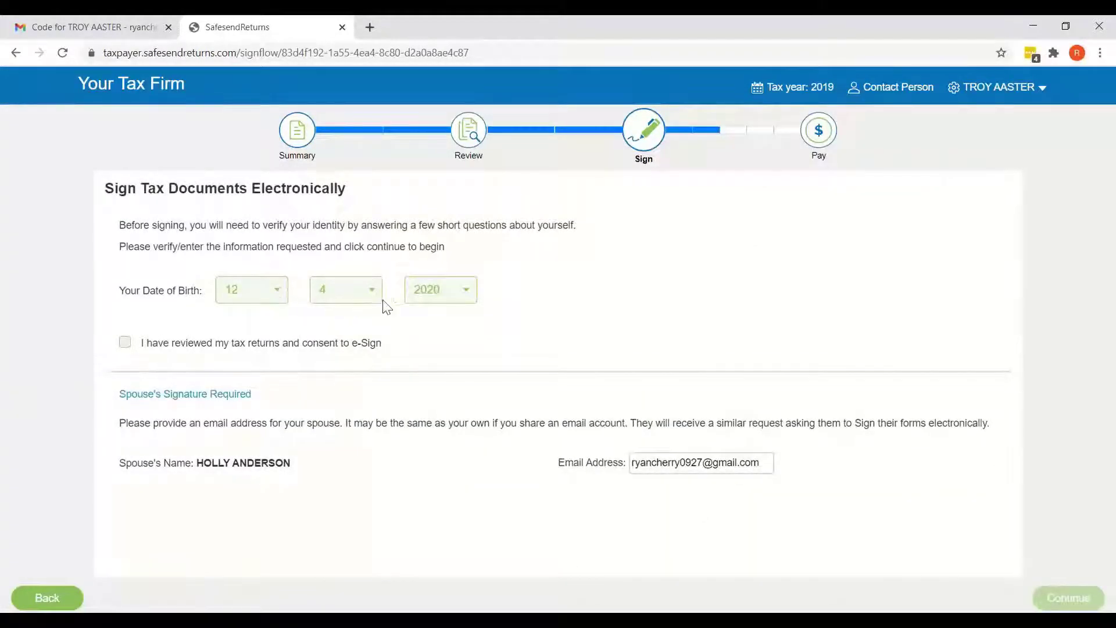
# Set birth year 1978, consent to e-sign the reviewed returns, confirm spouse email, and submit
pyautogui.click(442, 296)
pyautogui.scroll(-15, 443, 369)
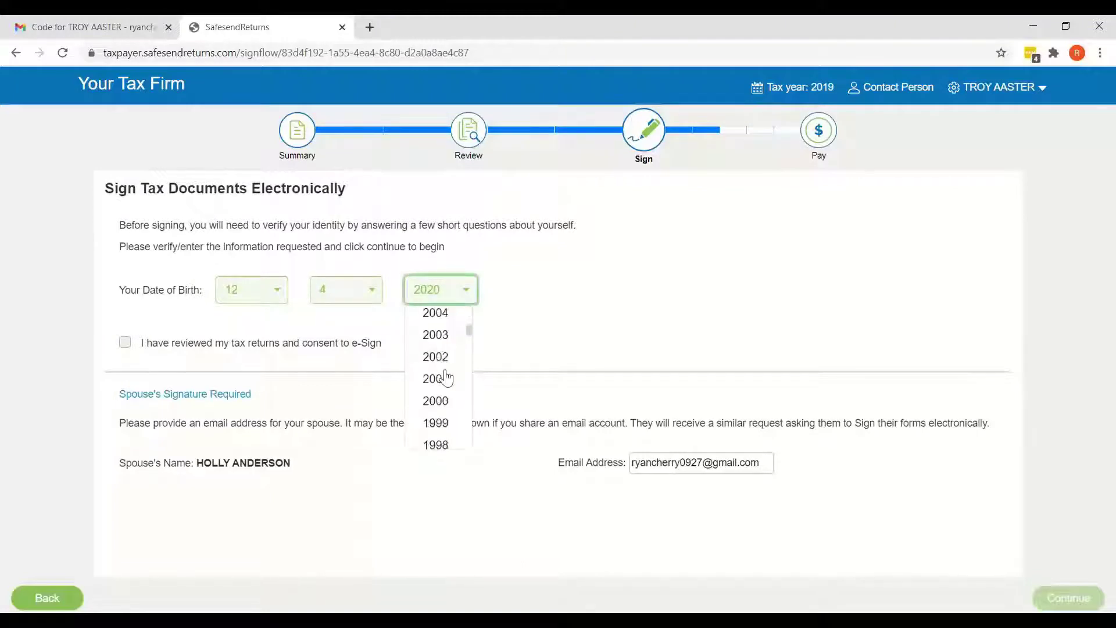
pyautogui.click(448, 379)
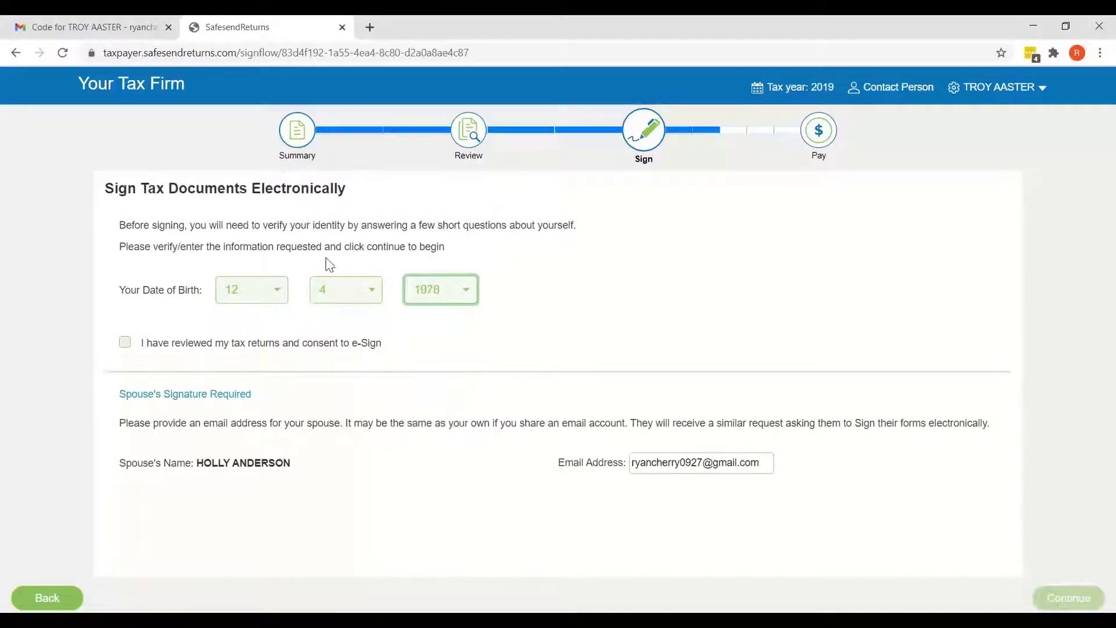
pyautogui.click(125, 342)
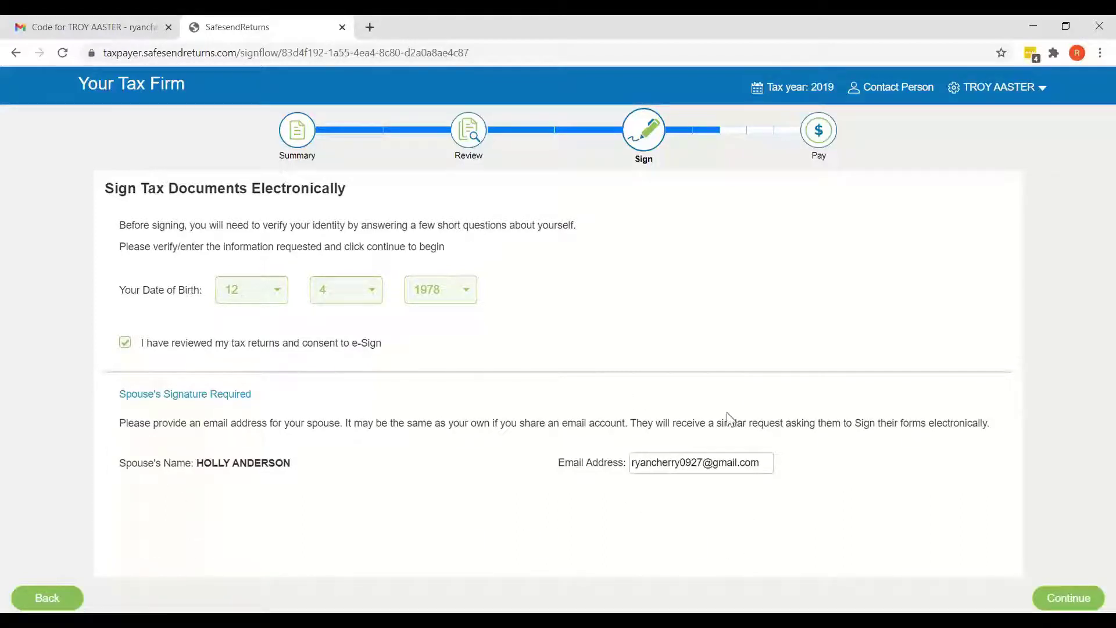
pyautogui.click(645, 462)
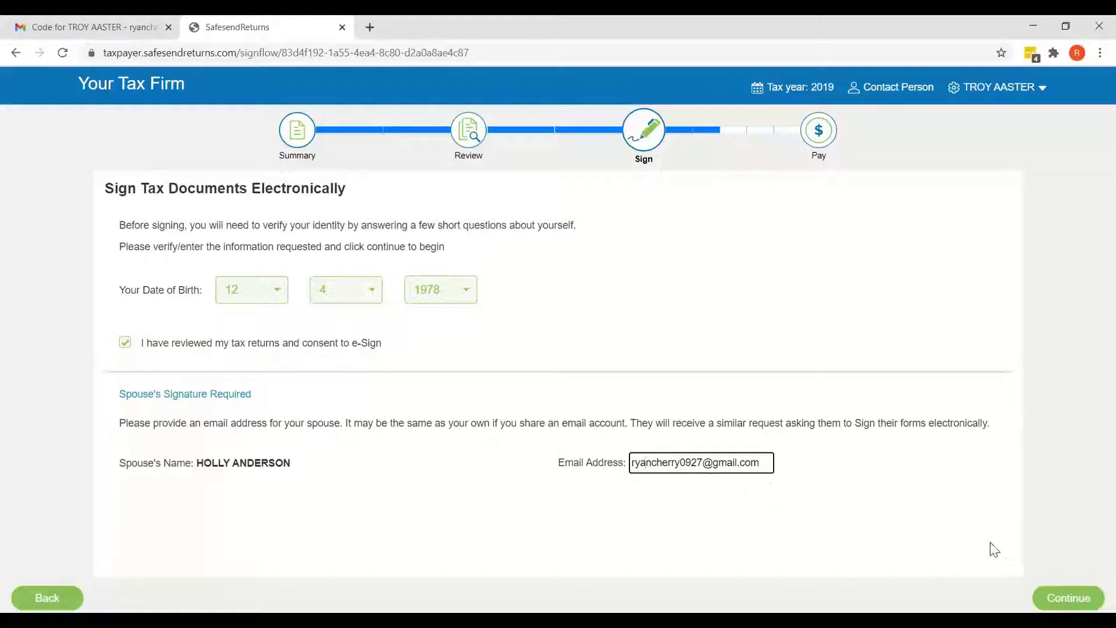
pyautogui.click(1053, 605)
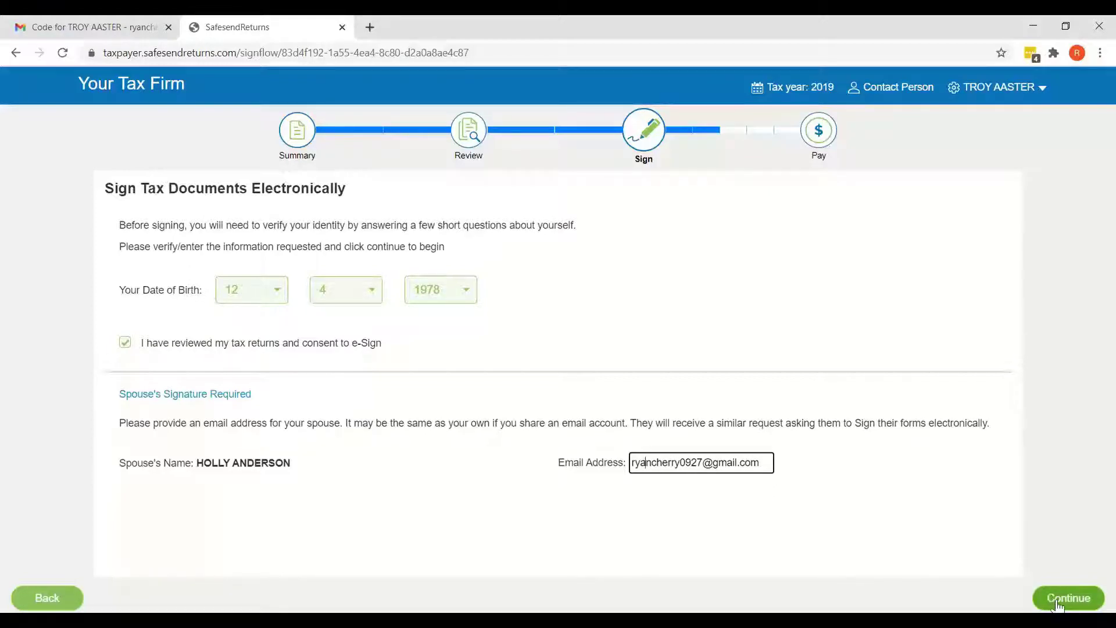
pyautogui.click(1057, 598)
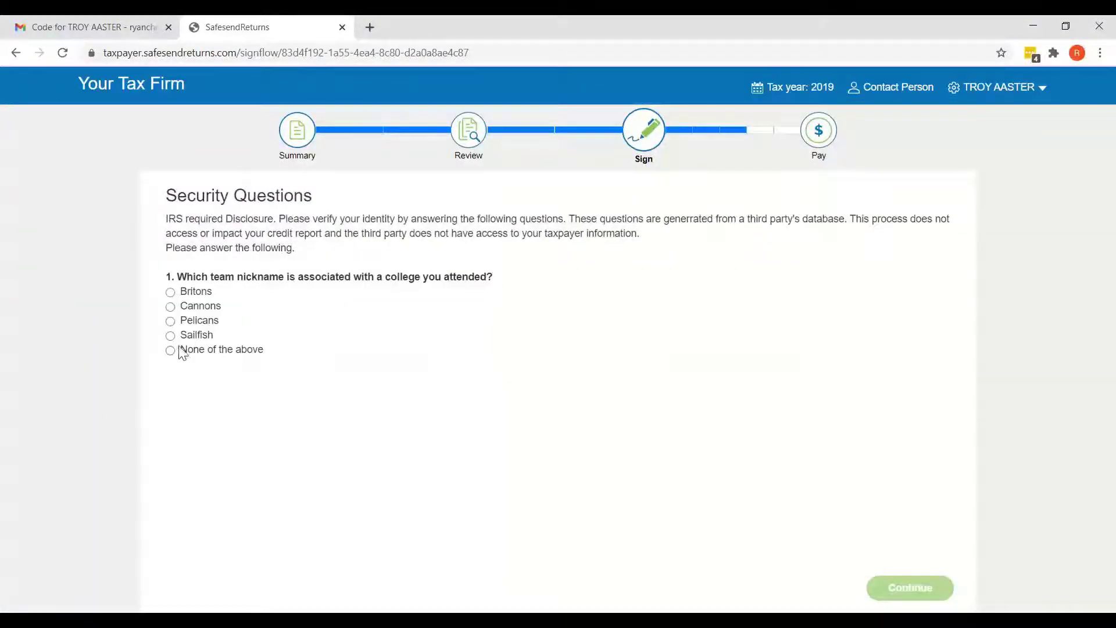
# Answer security question 1 with 'None of the above' and continue to Form 8879
pyautogui.click(170, 350)
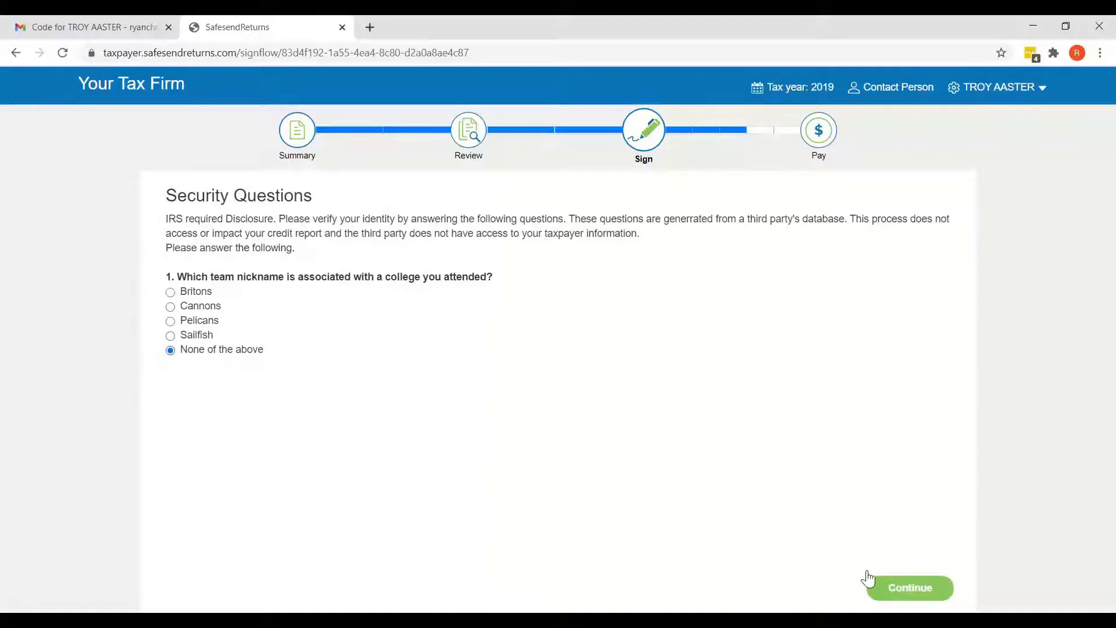
pyautogui.click(899, 590)
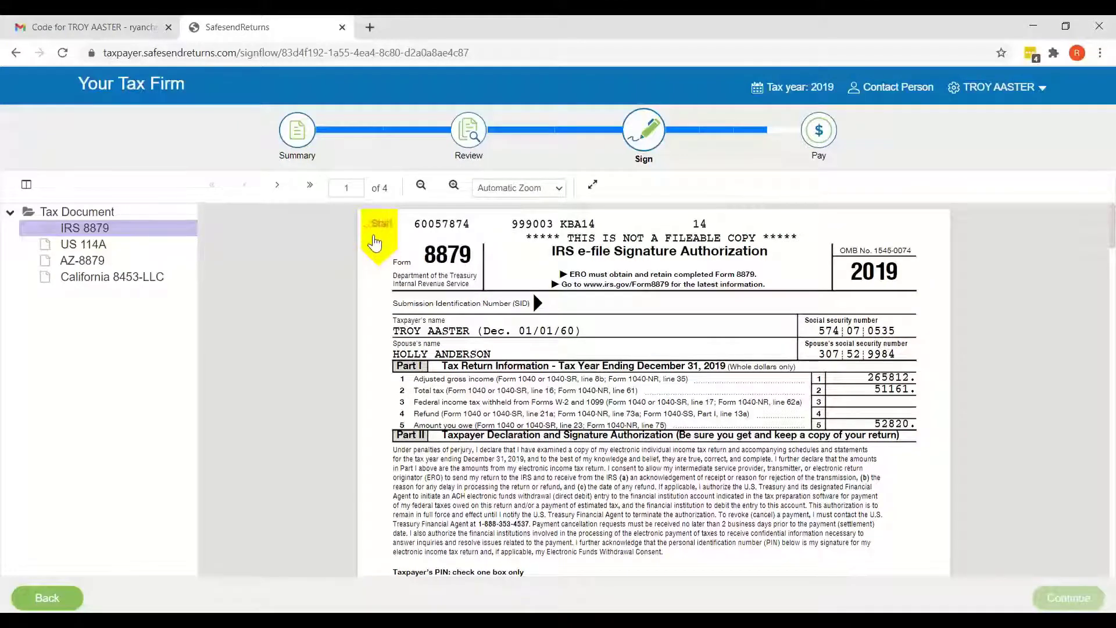
# Draw the taxpayer's signature by hand and apply it to the IRS 8879 signature line
pyautogui.click(377, 240)
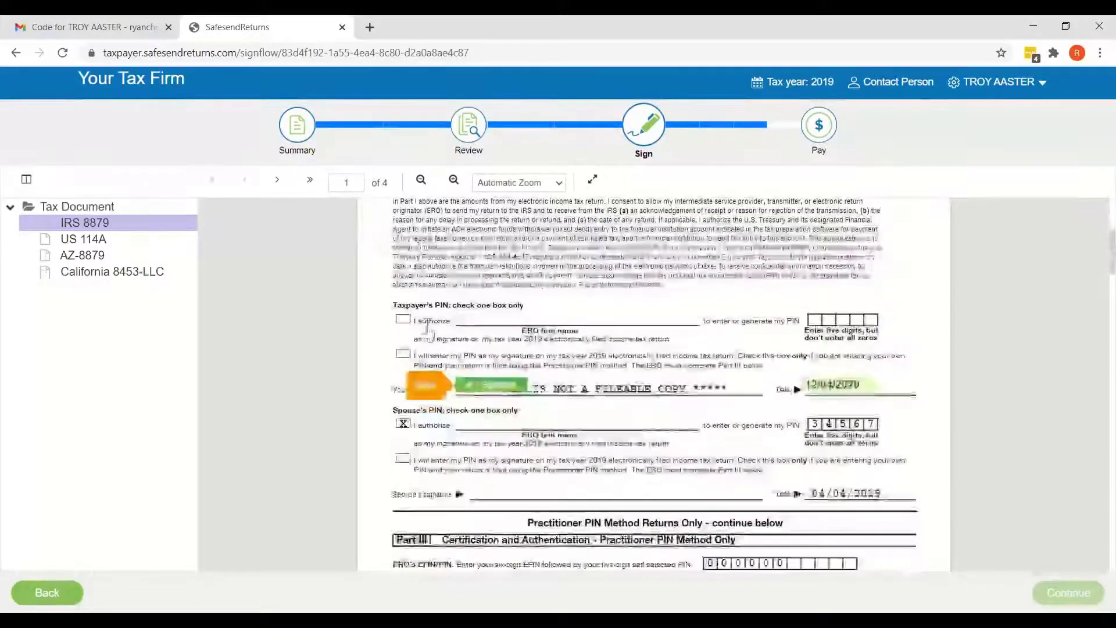
pyautogui.click(491, 385)
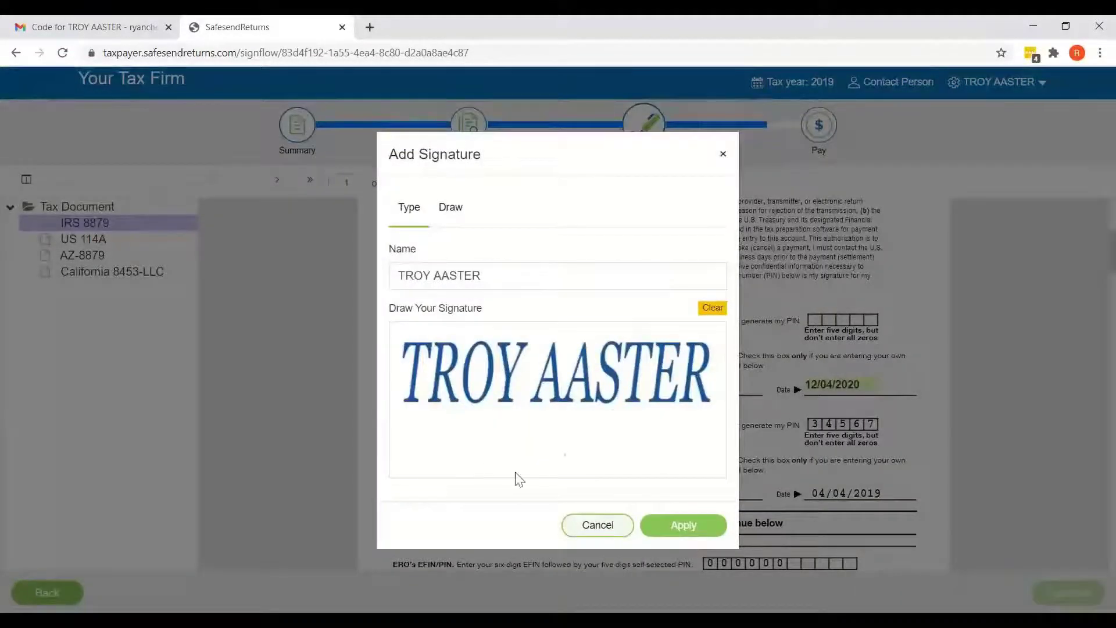
pyautogui.click(461, 215)
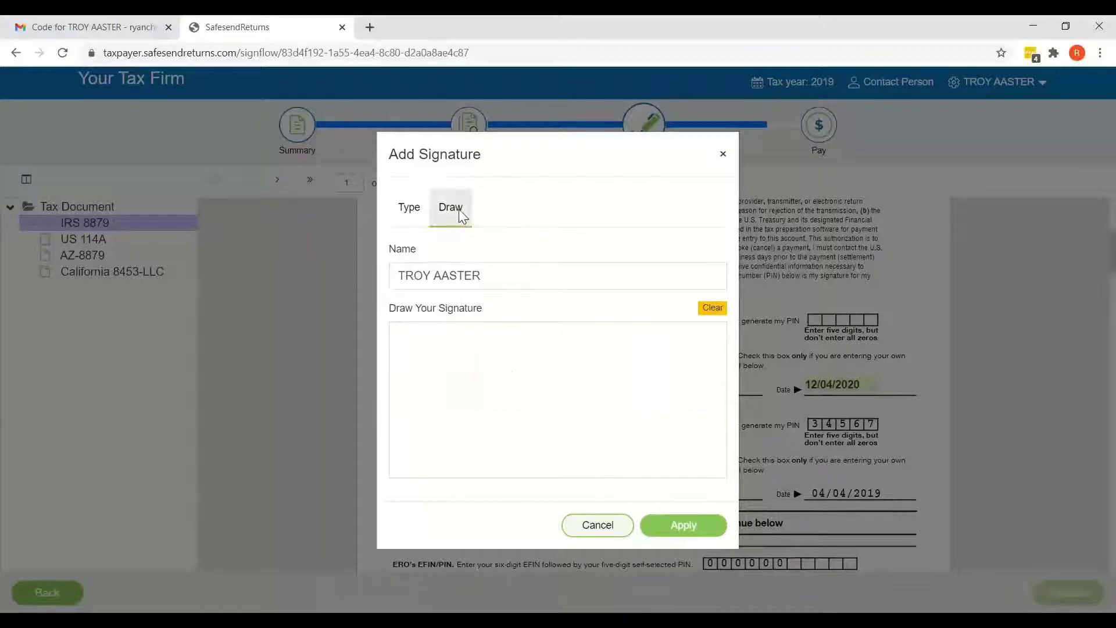
pyautogui.moveTo(416, 382)
pyautogui.mouseDown()
pyautogui.moveTo(548, 403)
pyautogui.moveTo(671, 376)
pyautogui.mouseUp()
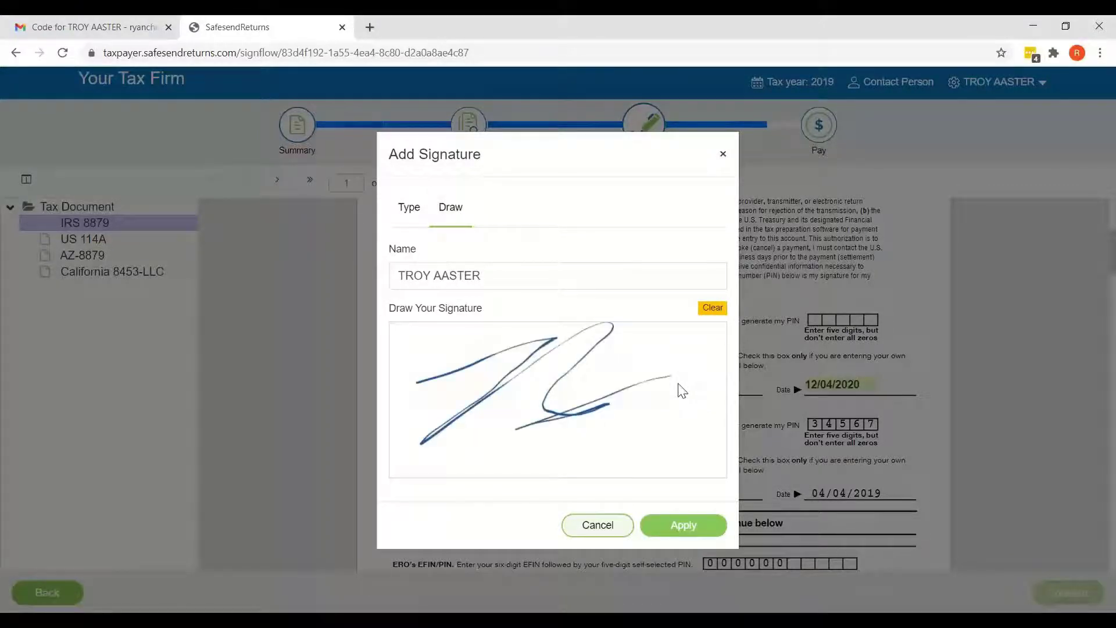
pyautogui.click(683, 525)
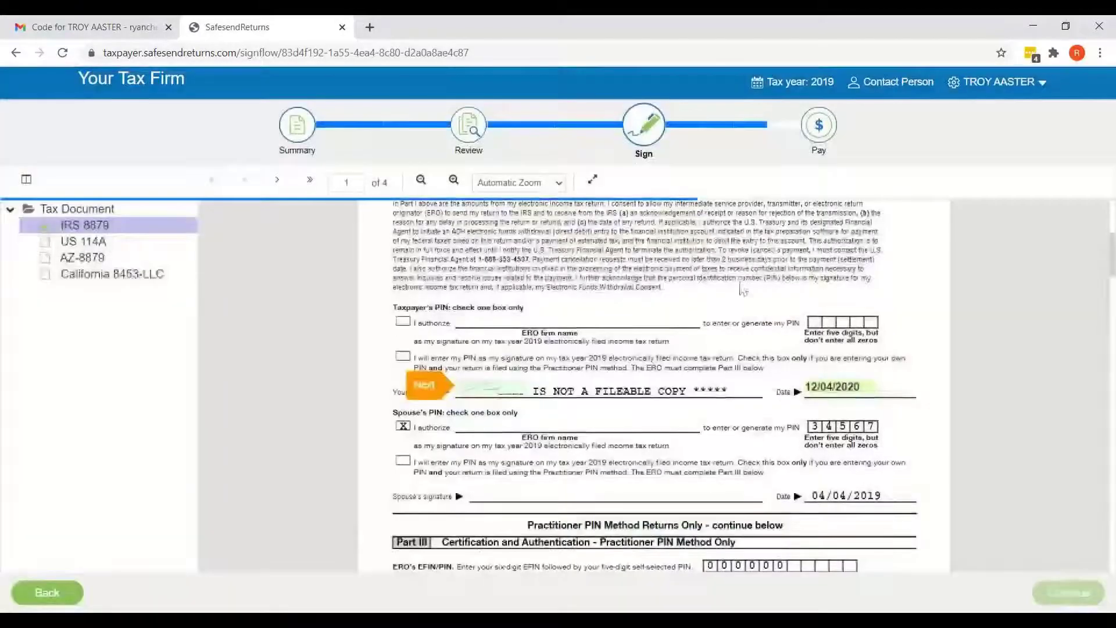
# Sign the US 114A, AZ-8879 and California 8453-LLC signature lines, then continue
pyautogui.click(414, 391)
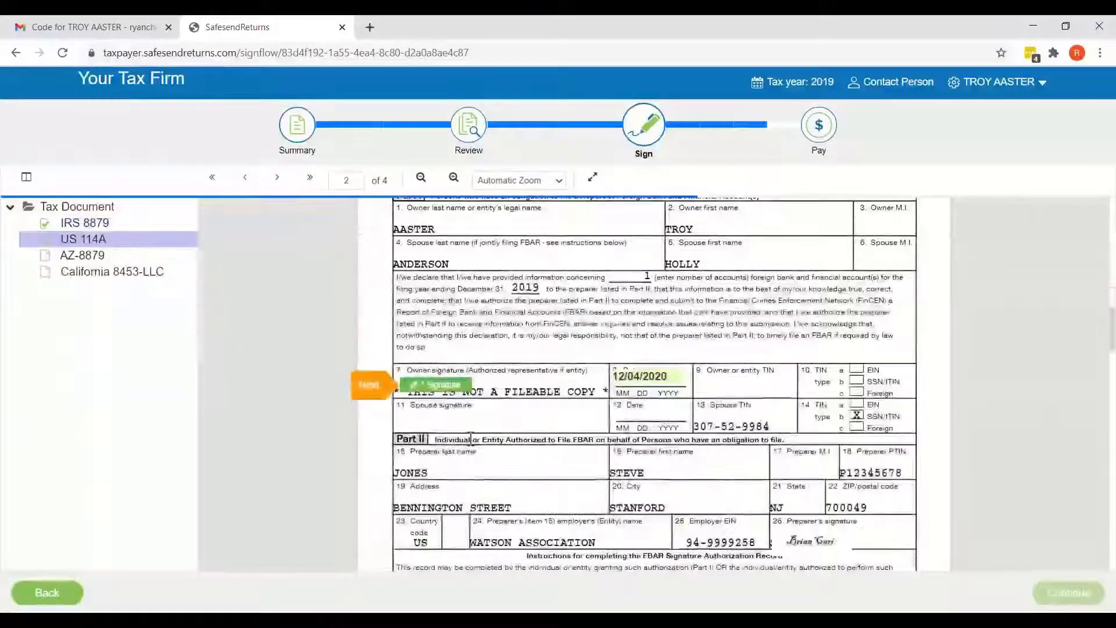
pyautogui.click(425, 385)
pyautogui.click(378, 385)
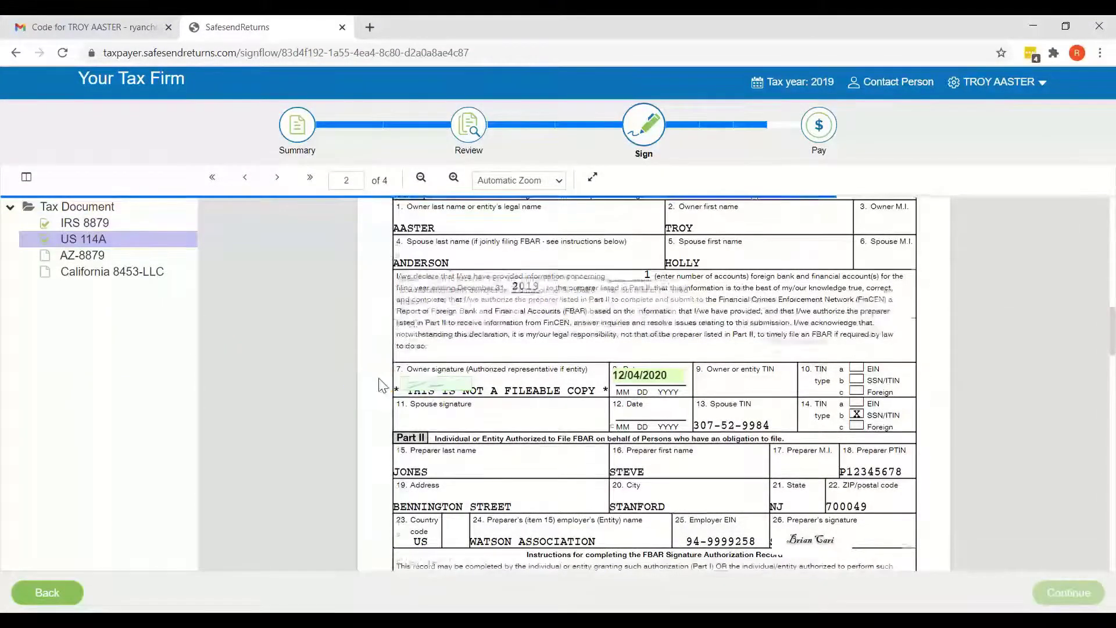
pyautogui.click(450, 385)
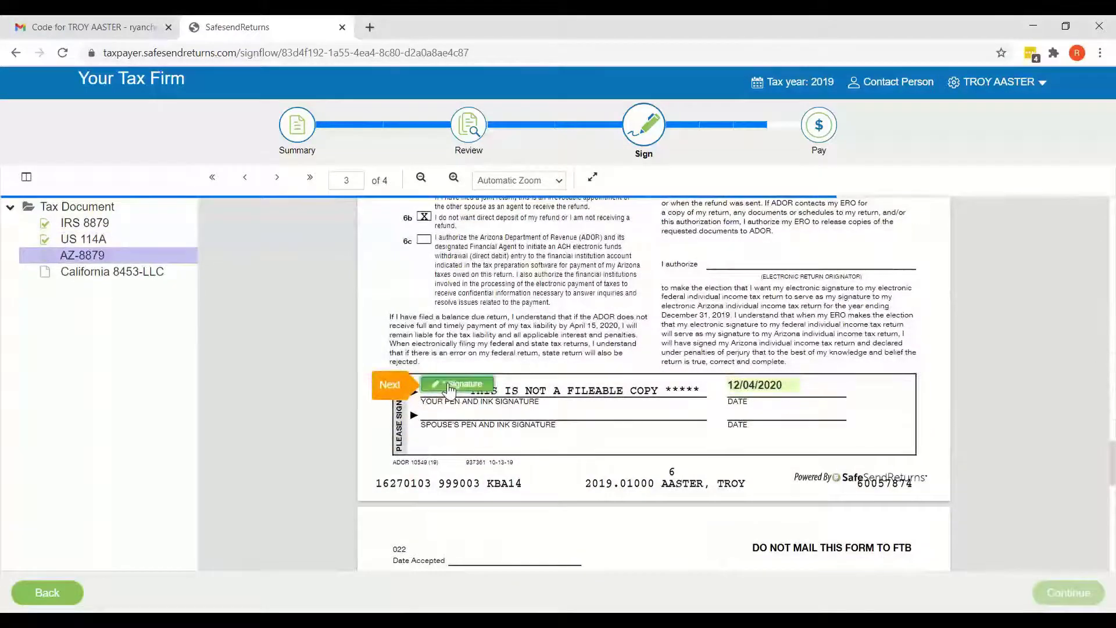
pyautogui.click(408, 394)
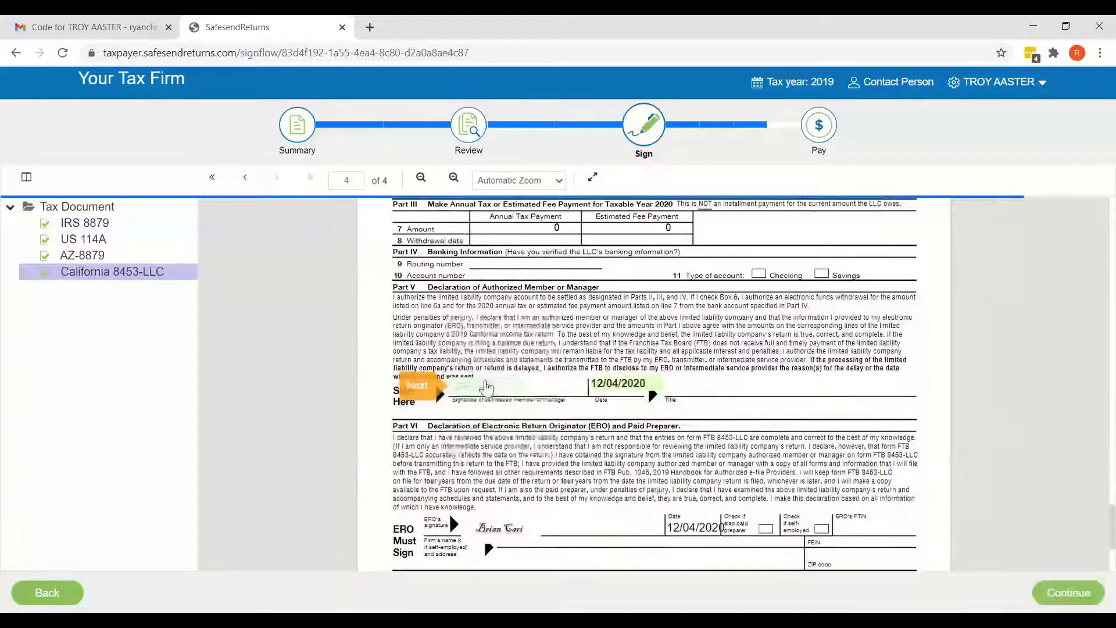
pyautogui.click(432, 382)
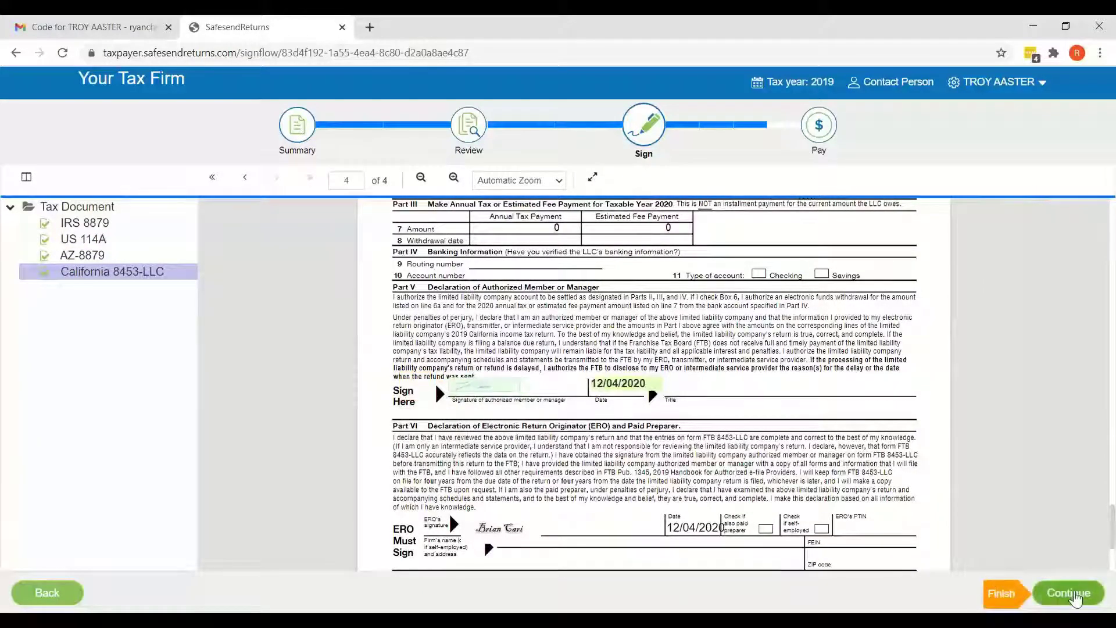
pyautogui.click(1070, 593)
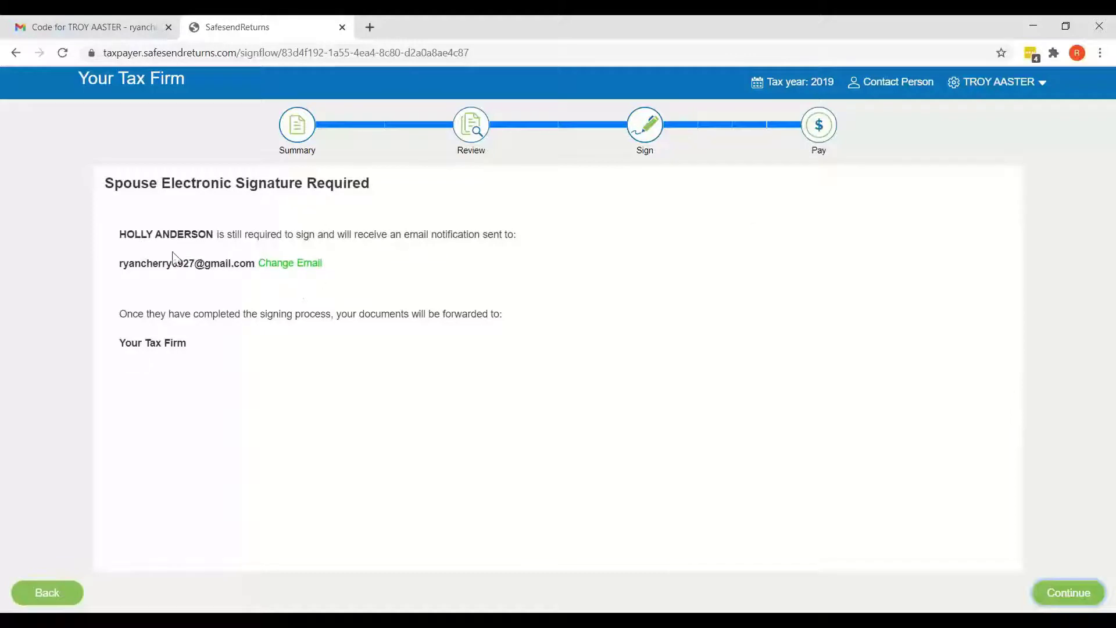
# Continue past the Spouse Electronic Signature Required page to the payments step
pyautogui.click(1059, 603)
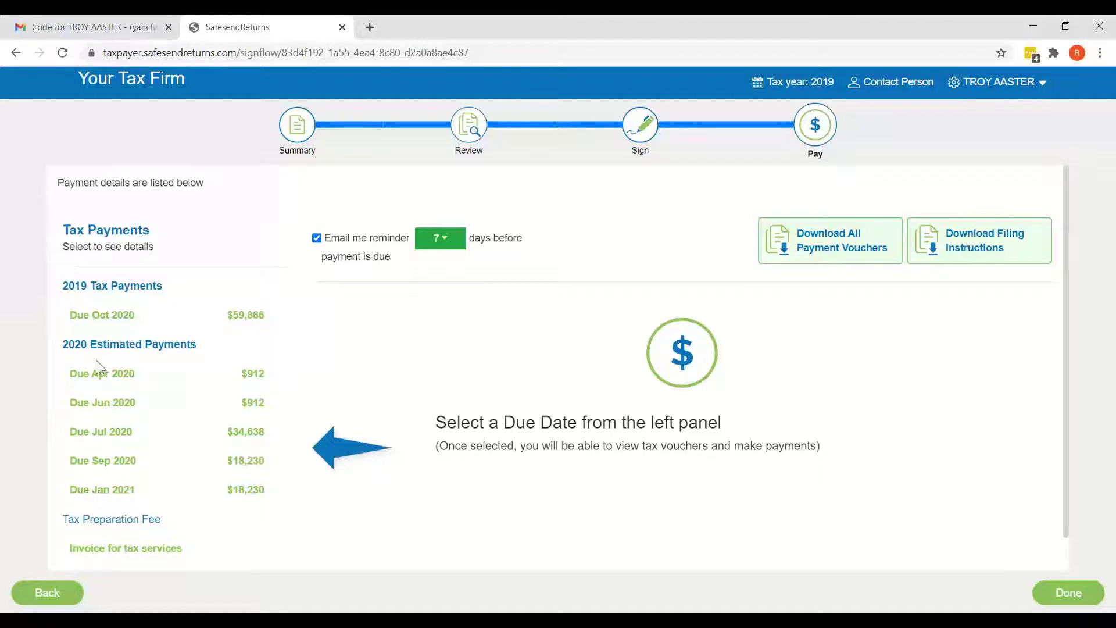
# Download the $52,820 federal voucher due October 2020 and open the IRS online payment page
pyautogui.click(105, 323)
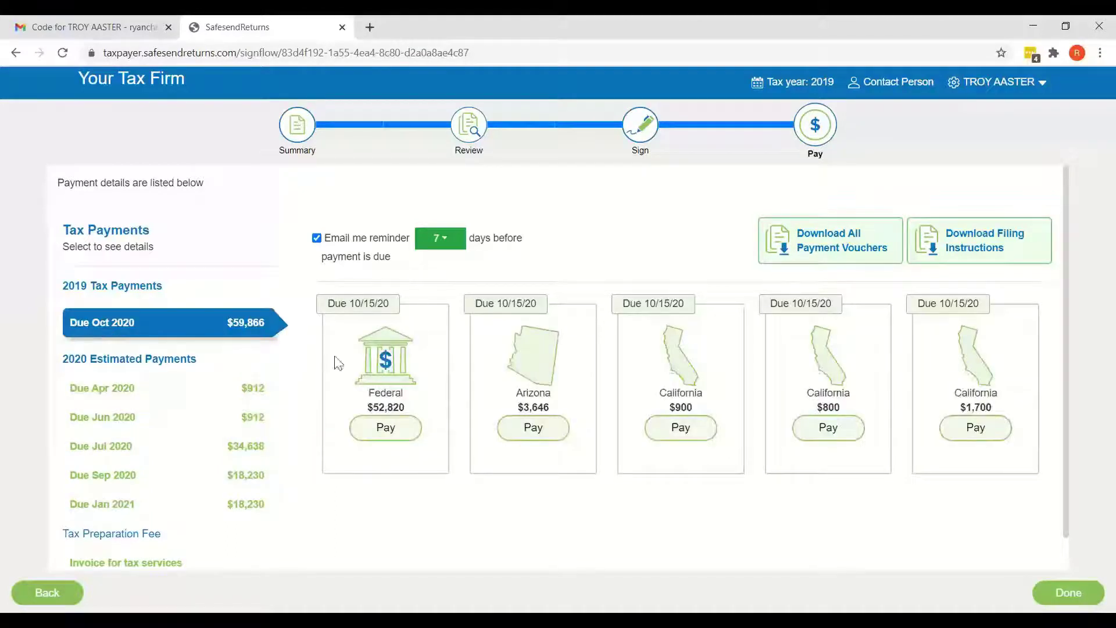
pyautogui.click(378, 430)
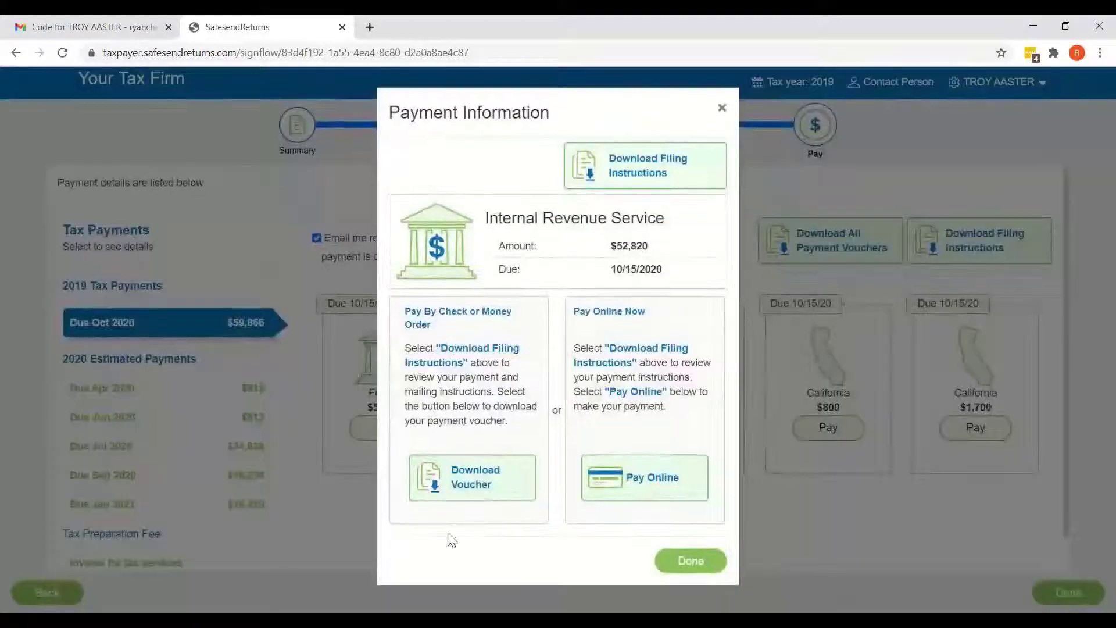
pyautogui.click(475, 487)
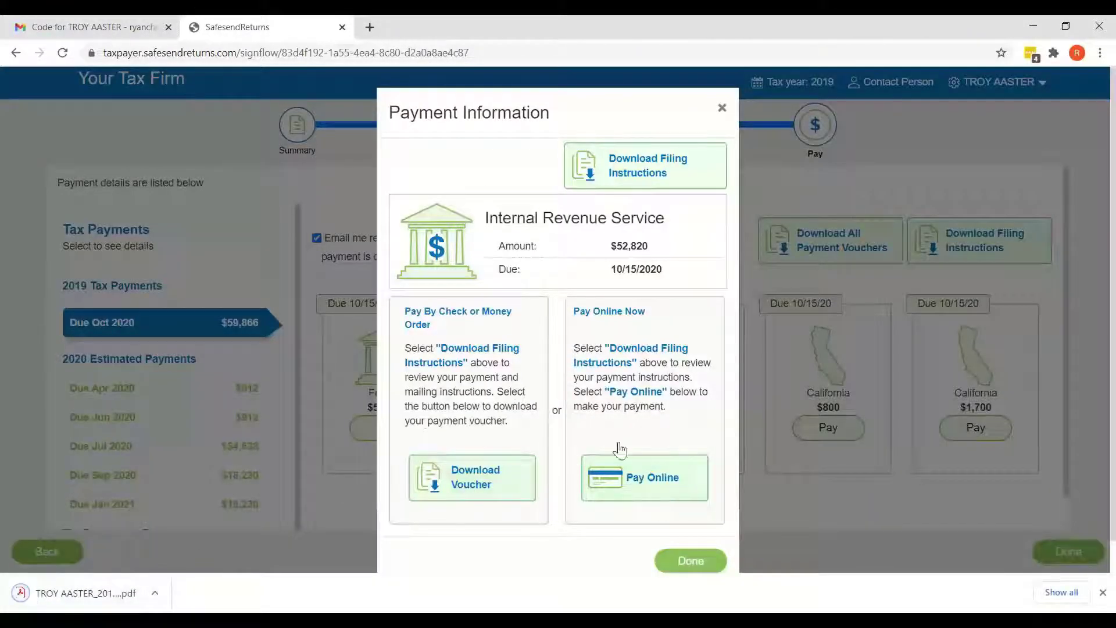
pyautogui.click(654, 483)
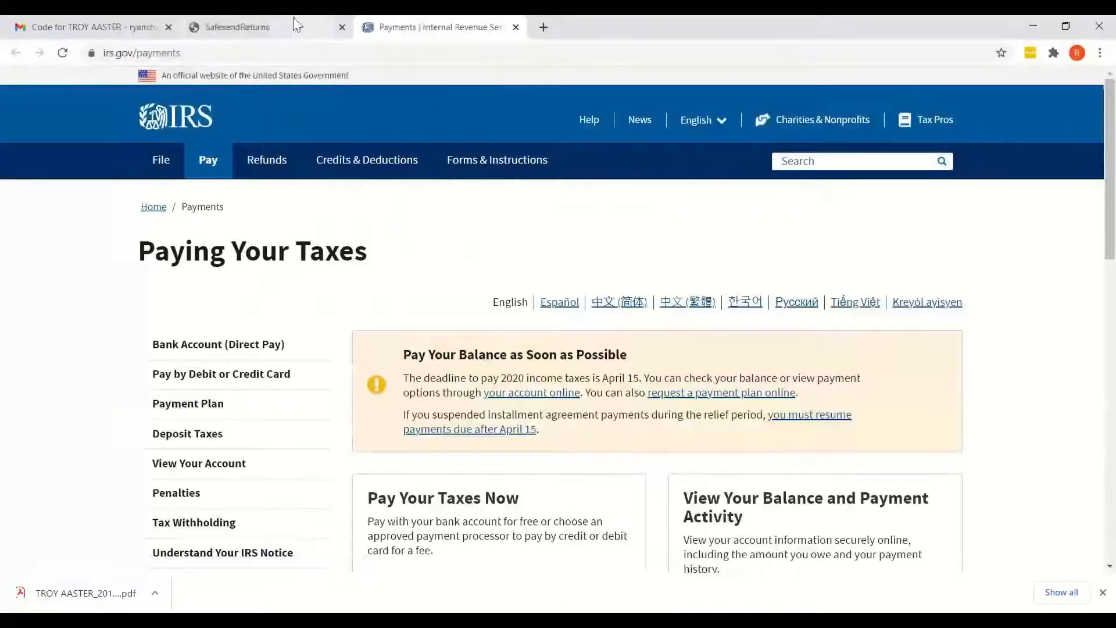
pyautogui.click(272, 25)
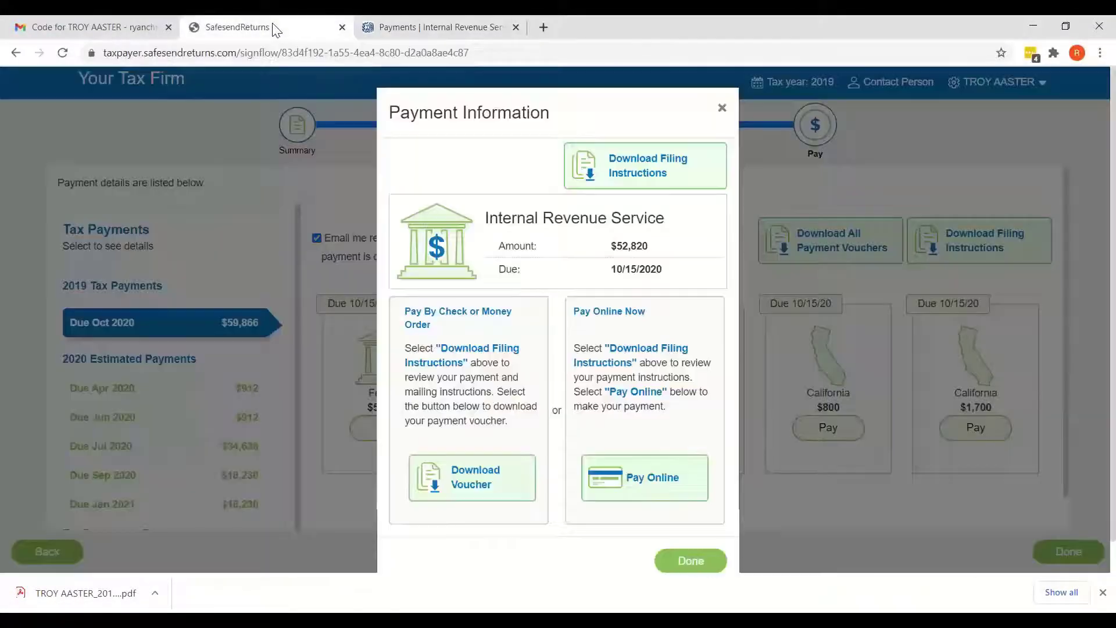
# Close the federal payment details, keep the email reminder at 7 days, and review the payment list
pyautogui.click(691, 560)
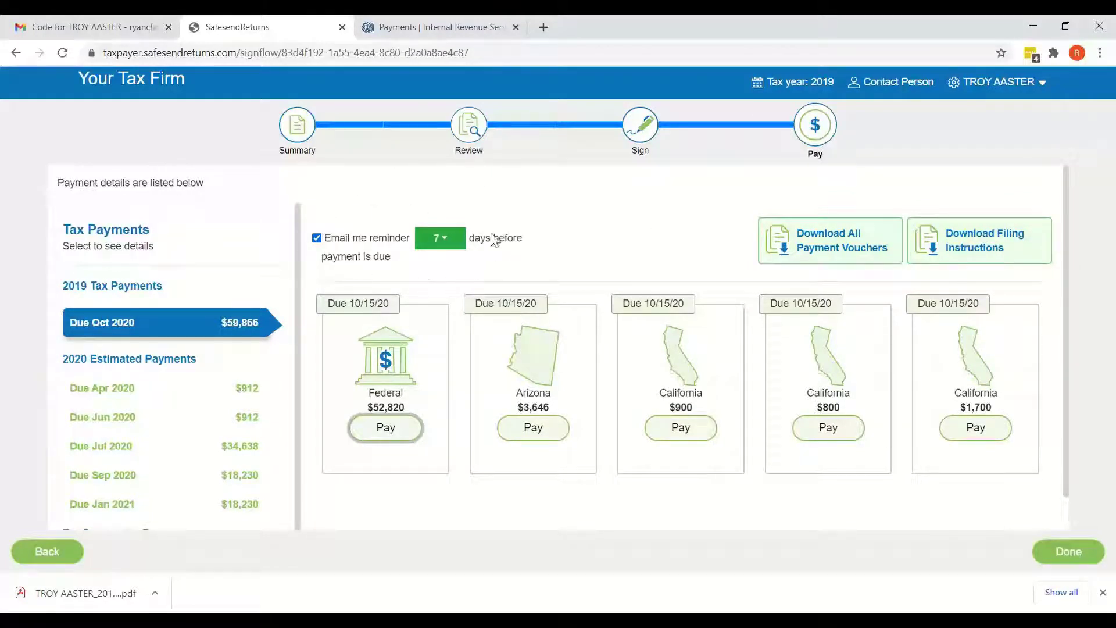
pyautogui.click(451, 244)
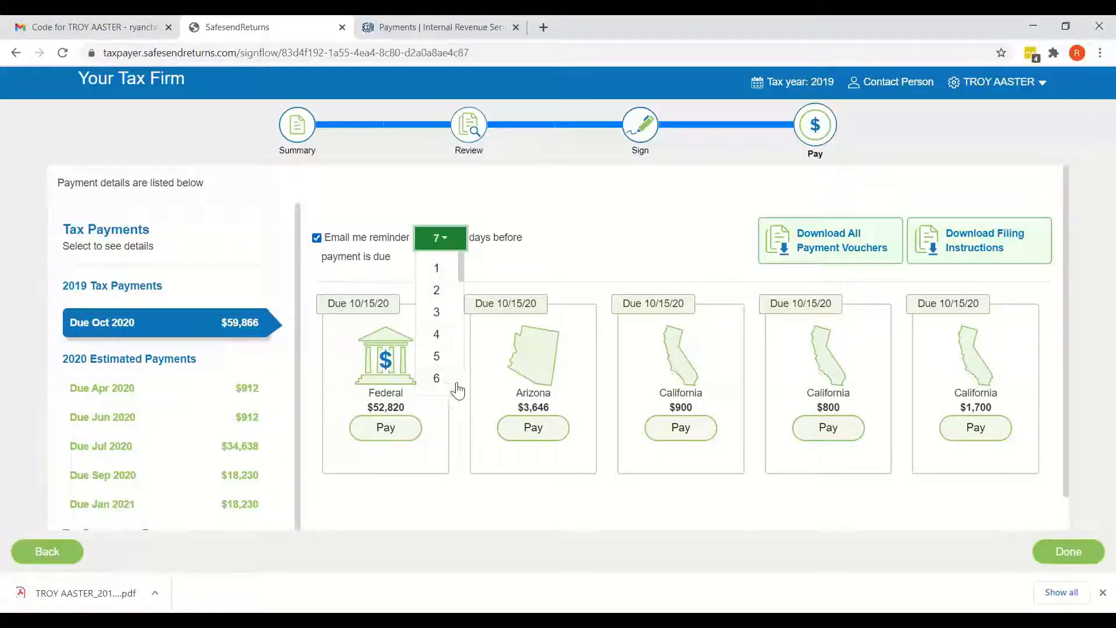
pyautogui.click(453, 243)
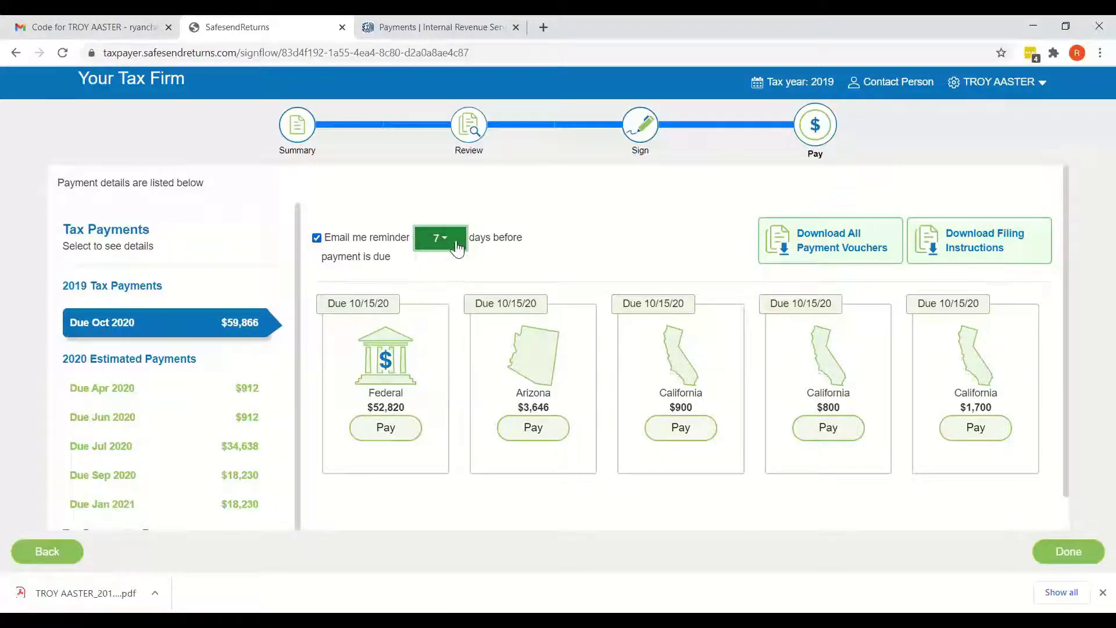
pyautogui.scroll(-2, 247, 414)
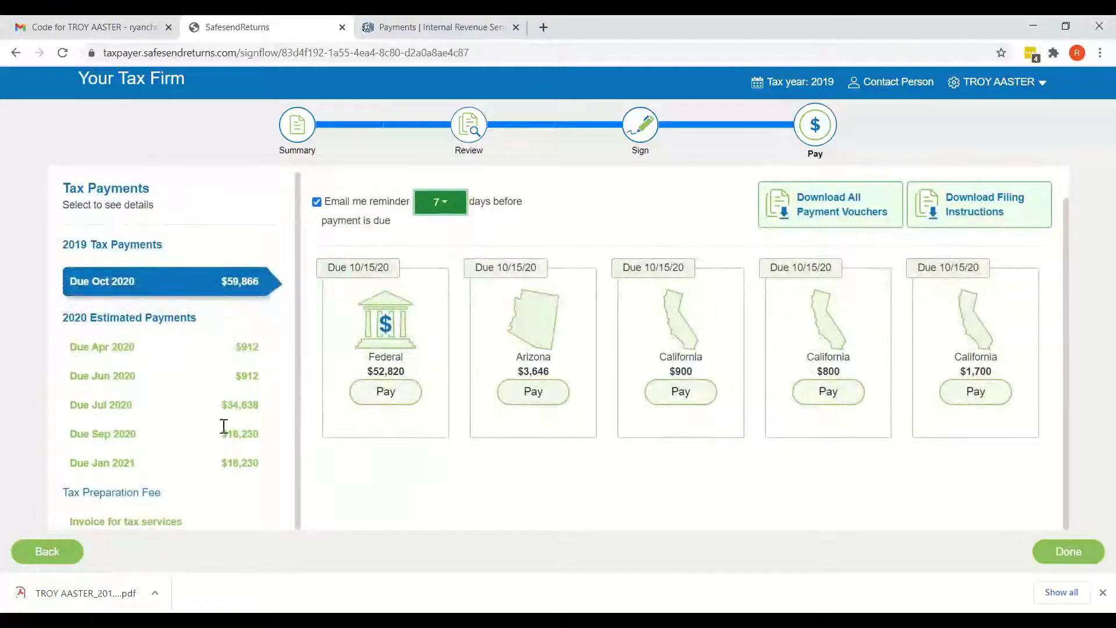
# View the invoice for tax services and the payment options for the $1,605 Tax Preparation Fee
pyautogui.click(110, 523)
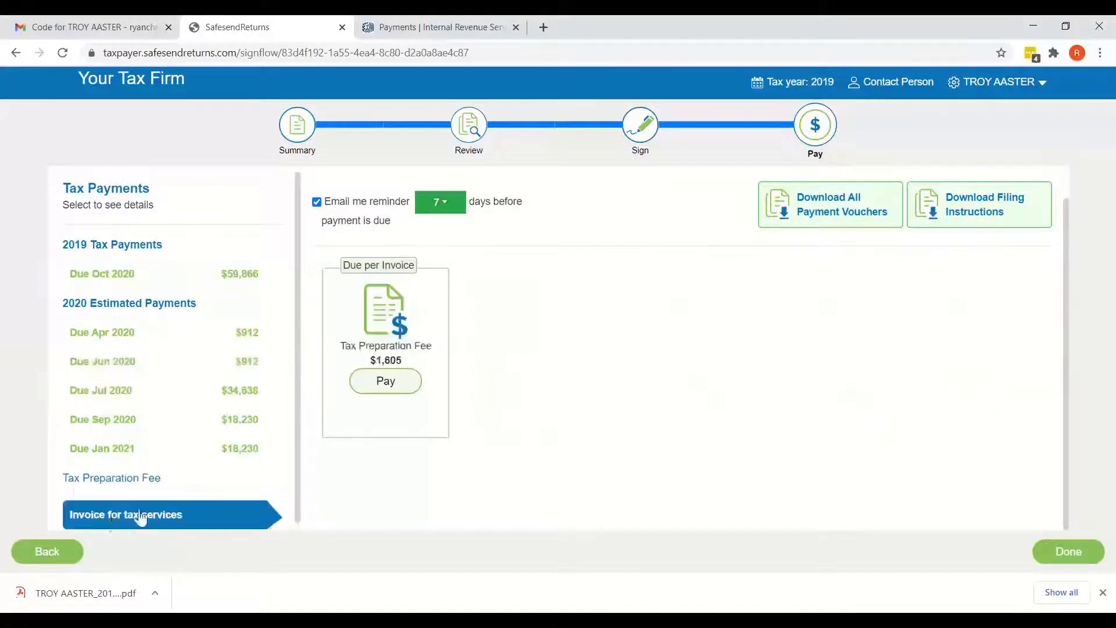
pyautogui.click(362, 394)
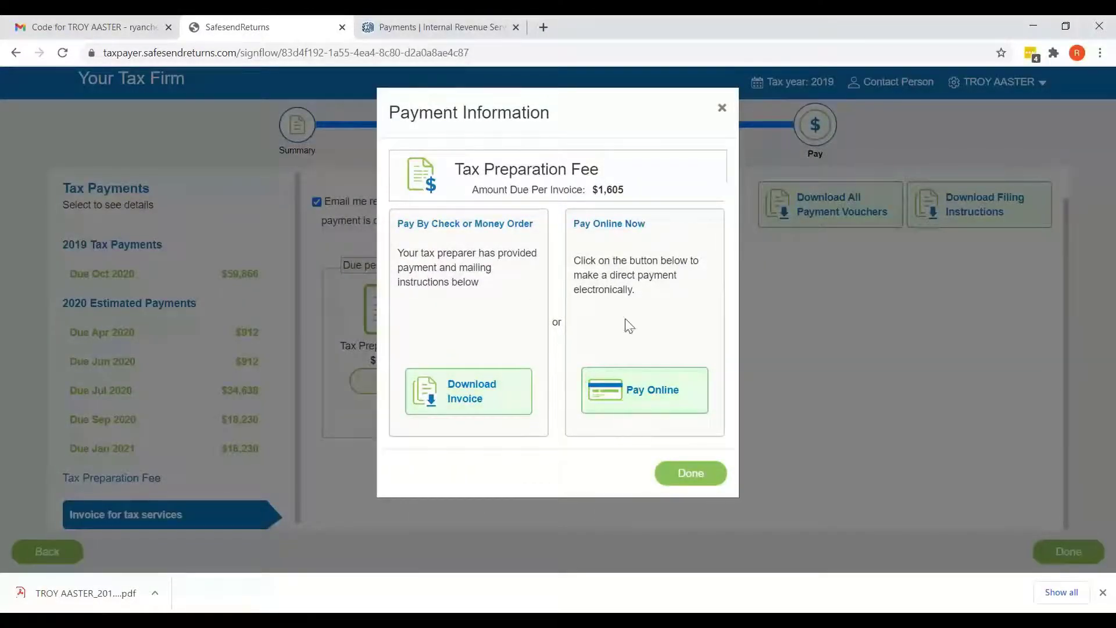
pyautogui.click(685, 474)
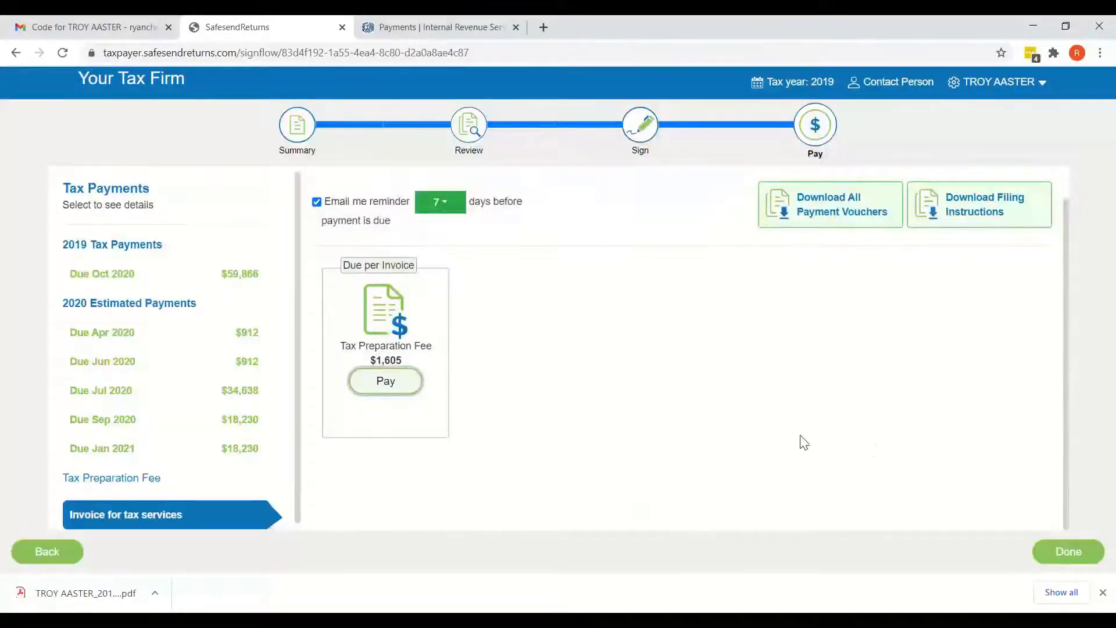
# Finish the Pay step to reach the completed-steps summary page
pyautogui.click(1065, 551)
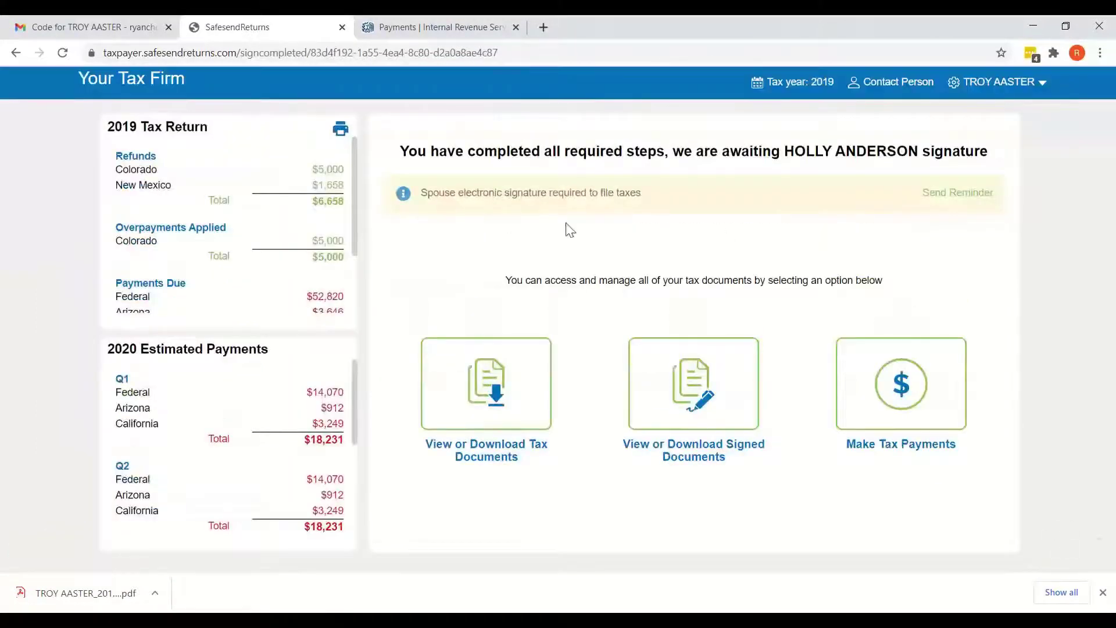